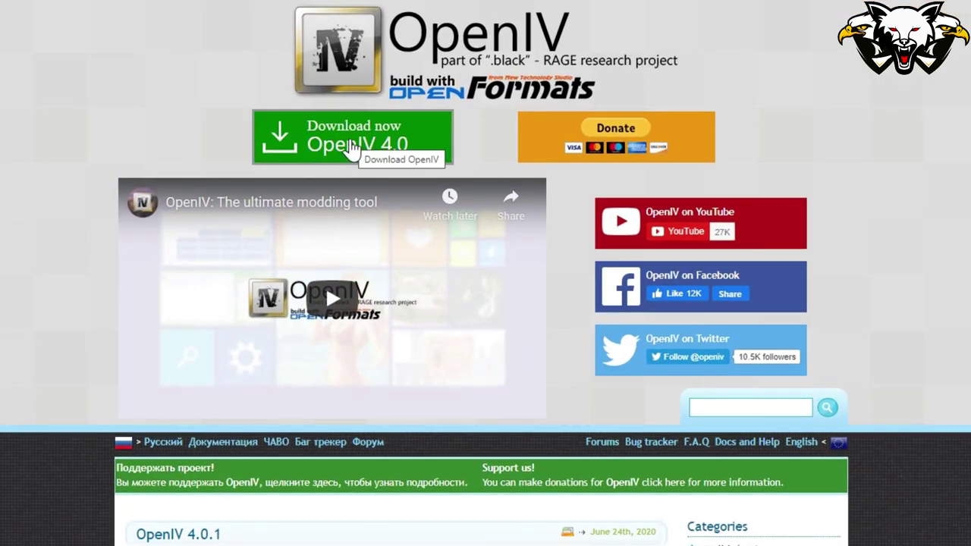
- Download the OpenIV 4.0 installer from openiv.com and open the downloaded setup file
{"action": "left_click", "coordinate": [352, 148]}
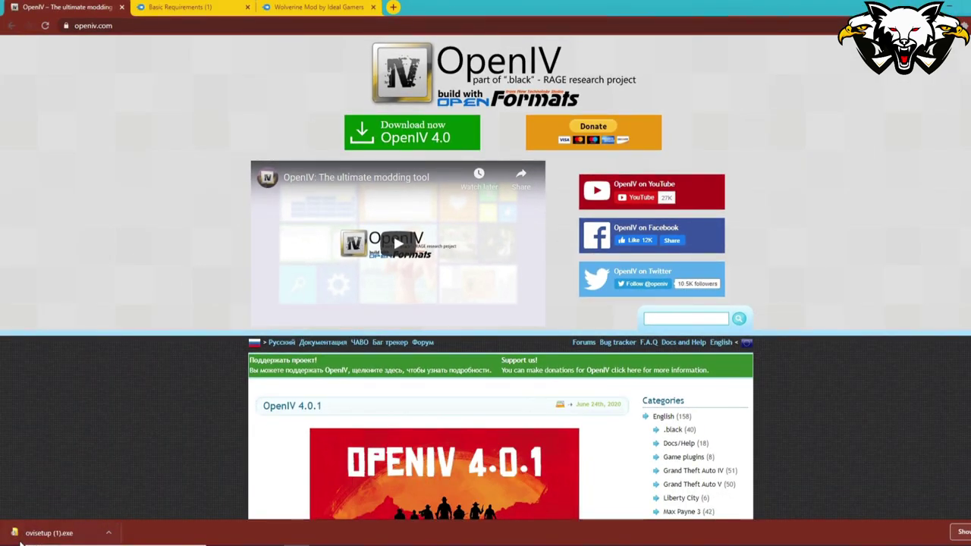
{"action": "left_click", "coordinate": [108, 533]}
{"action": "left_click", "coordinate": [127, 466]}
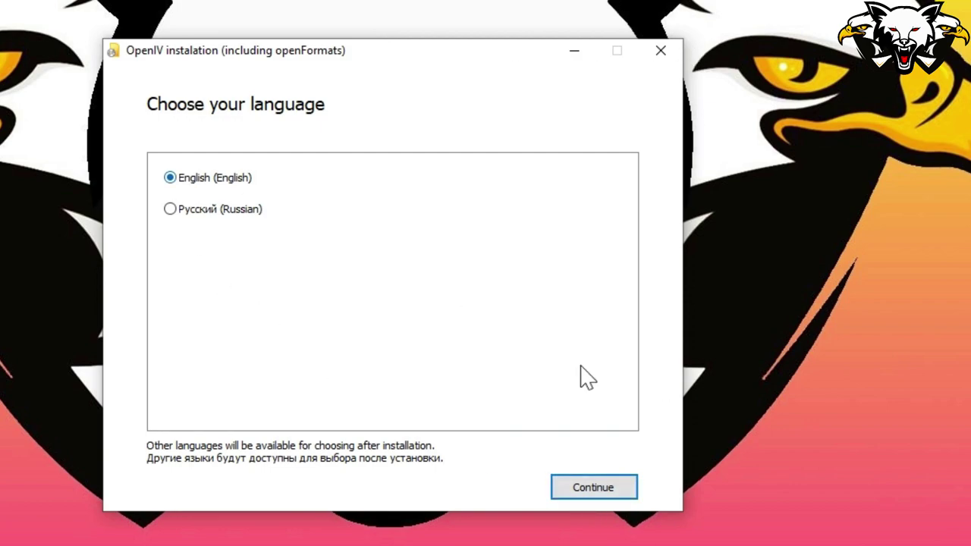
- Install OpenIV in English on this computer, accepting the license terms and keeping the desktop icon option, and close the installer
{"action": "left_click", "coordinate": [593, 493]}
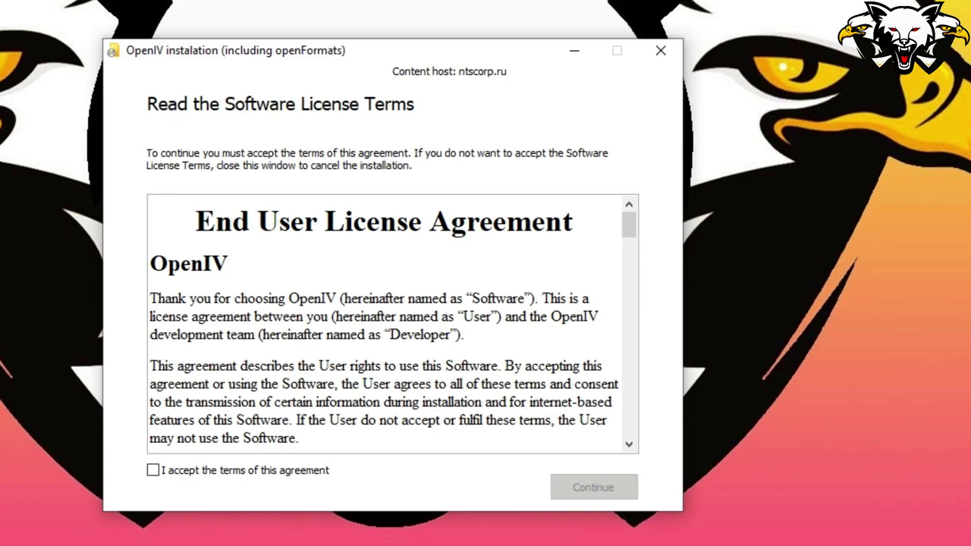
{"action": "left_click", "coordinate": [153, 470]}
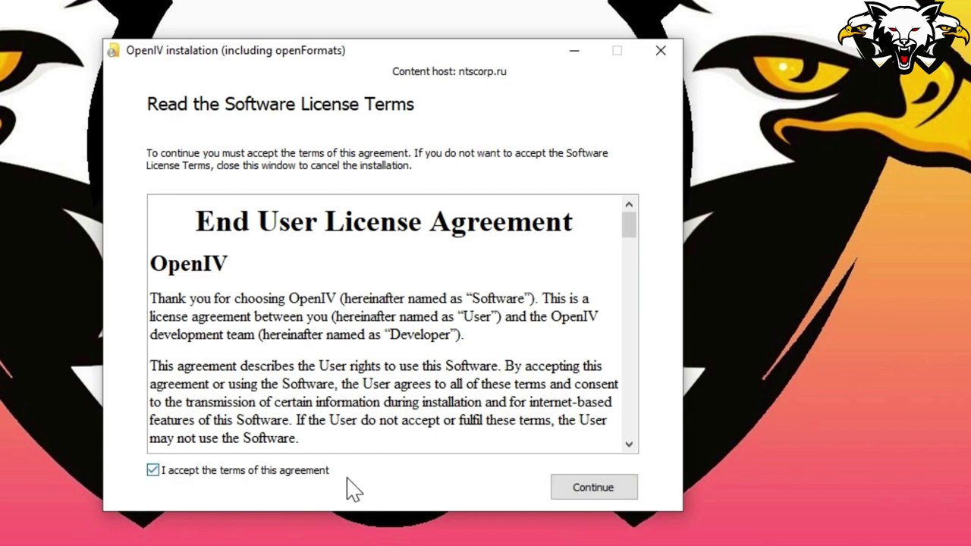
{"action": "left_click", "coordinate": [608, 491]}
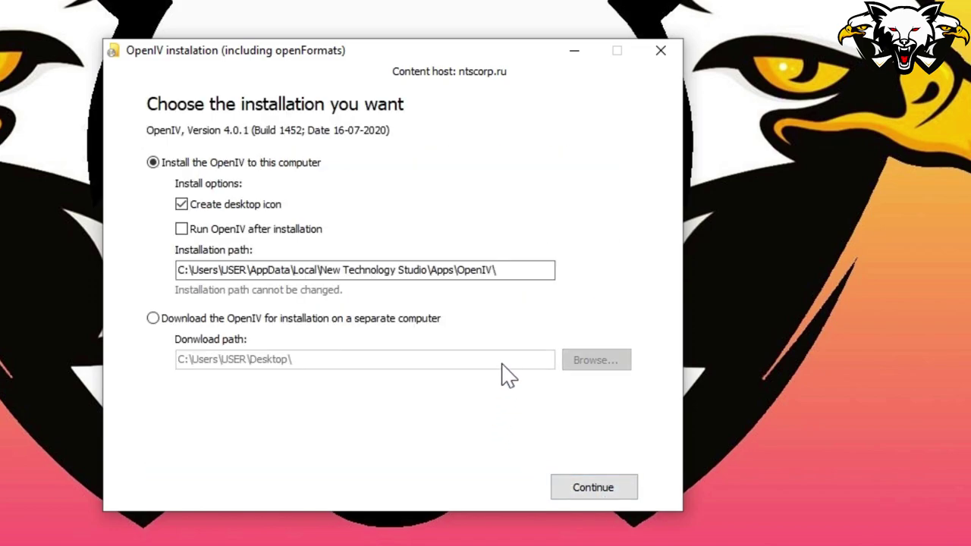
{"action": "left_click", "coordinate": [600, 490]}
{"action": "left_click", "coordinate": [386, 354]}
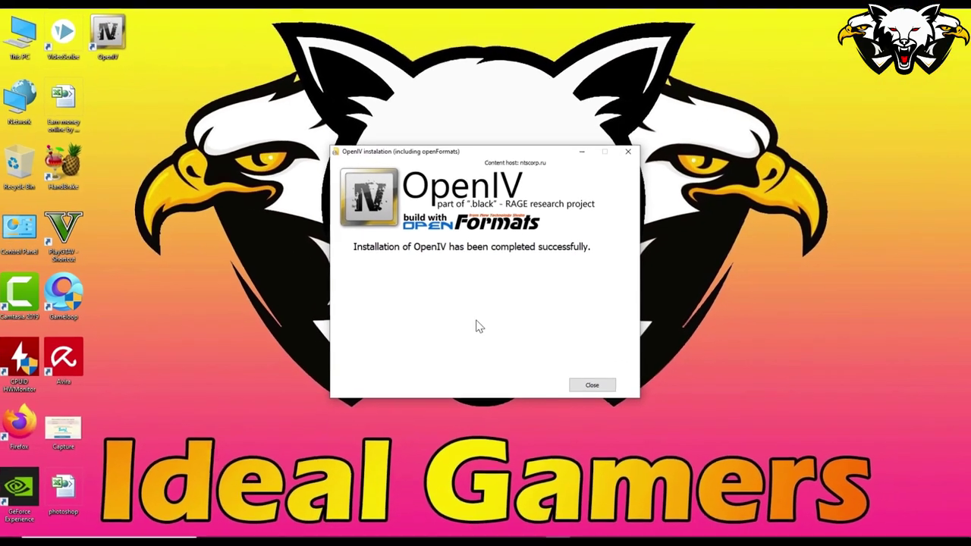
{"action": "left_click", "coordinate": [600, 385]}
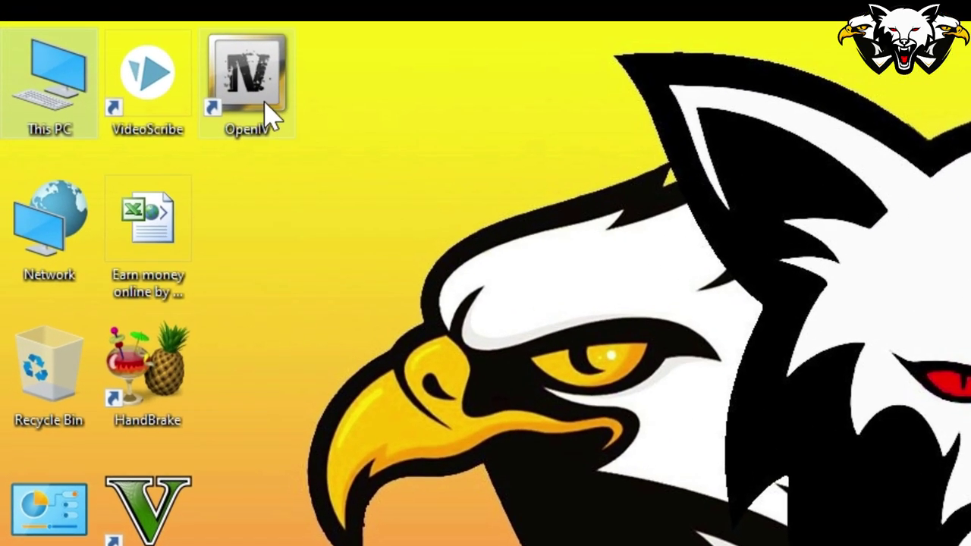
- Launch OpenIV from the desktop and choose the Windows version of Grand Theft Auto V
{"action": "left_click", "coordinate": [265, 109]}
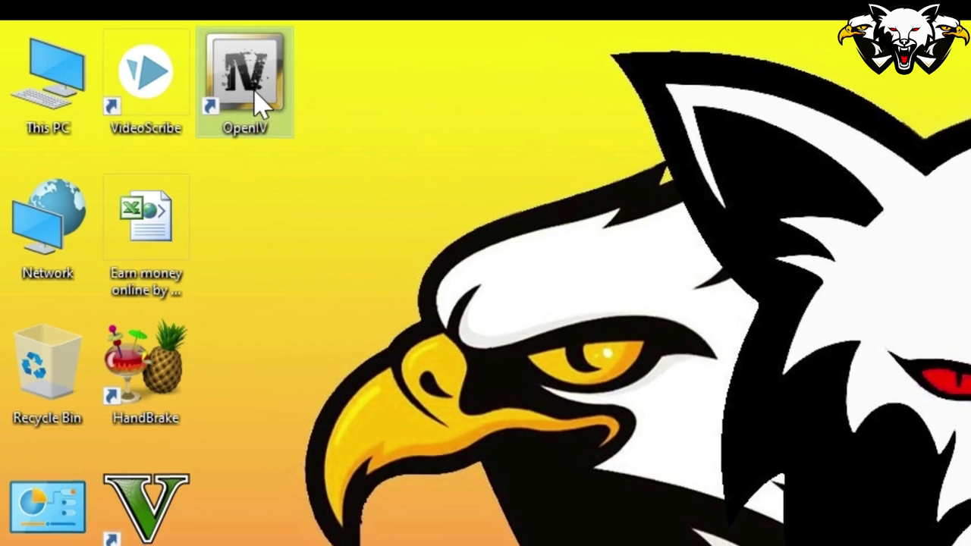
{"action": "double_click", "coordinate": [258, 102]}
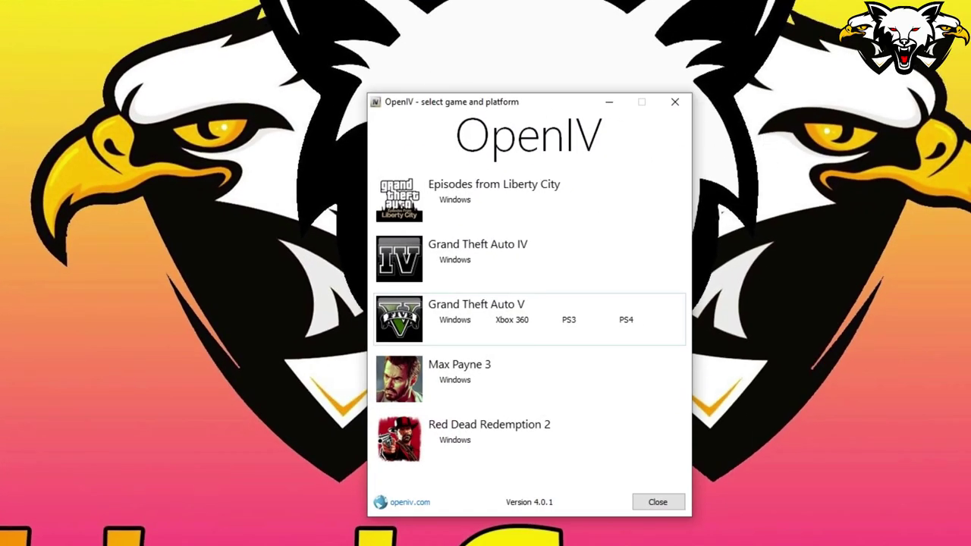
{"action": "left_click", "coordinate": [455, 319]}
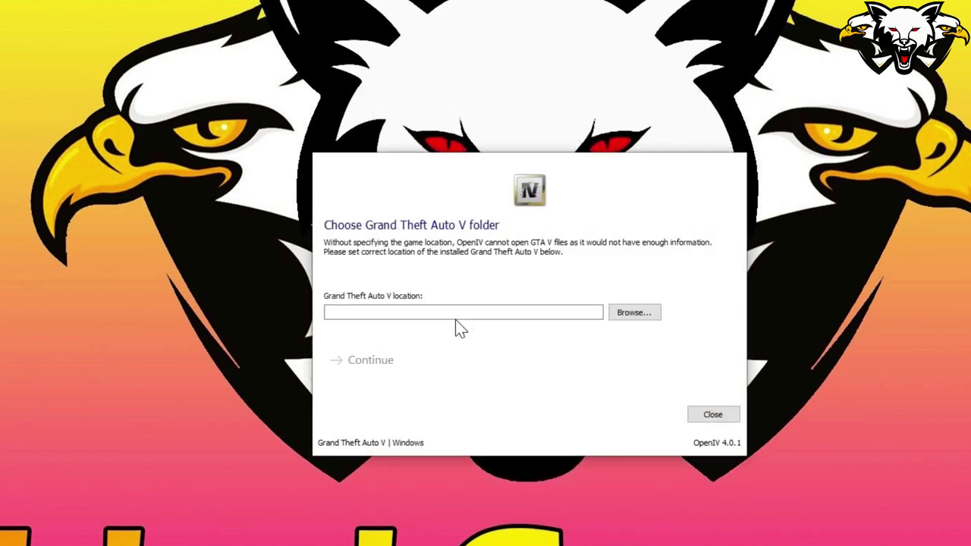
- Set the Grand Theft Auto V location to J:\Grand Theft Auto V and continue past the backup reminder
{"action": "left_click", "coordinate": [635, 313]}
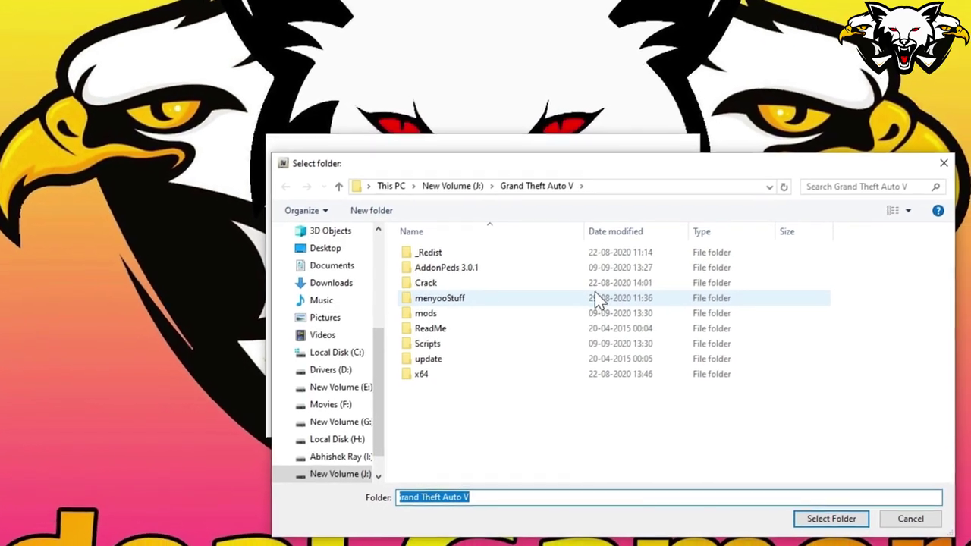
{"action": "scroll", "coordinate": [353, 459], "scroll_direction": "down", "scroll_amount": 1}
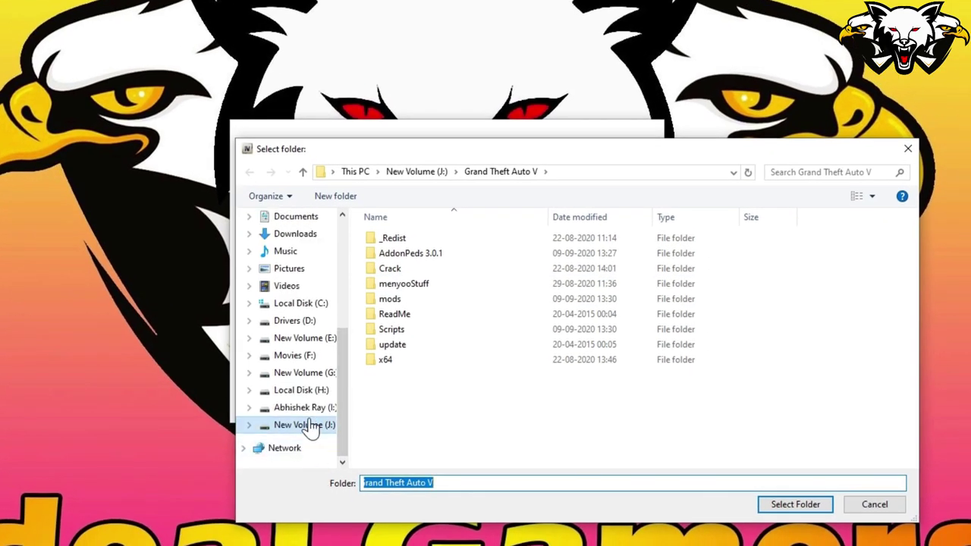
{"action": "left_click", "coordinate": [308, 425]}
{"action": "left_click", "coordinate": [423, 239]}
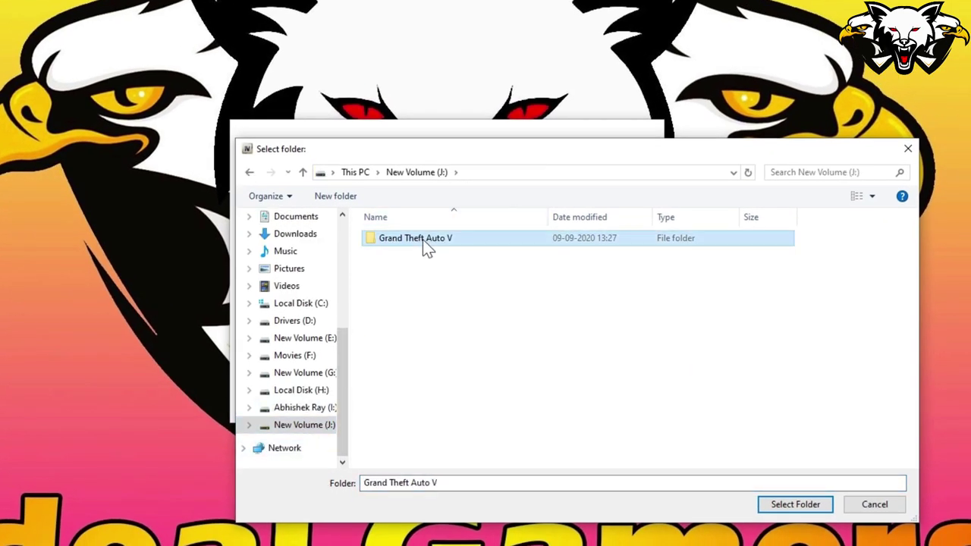
{"action": "left_click", "coordinate": [794, 505]}
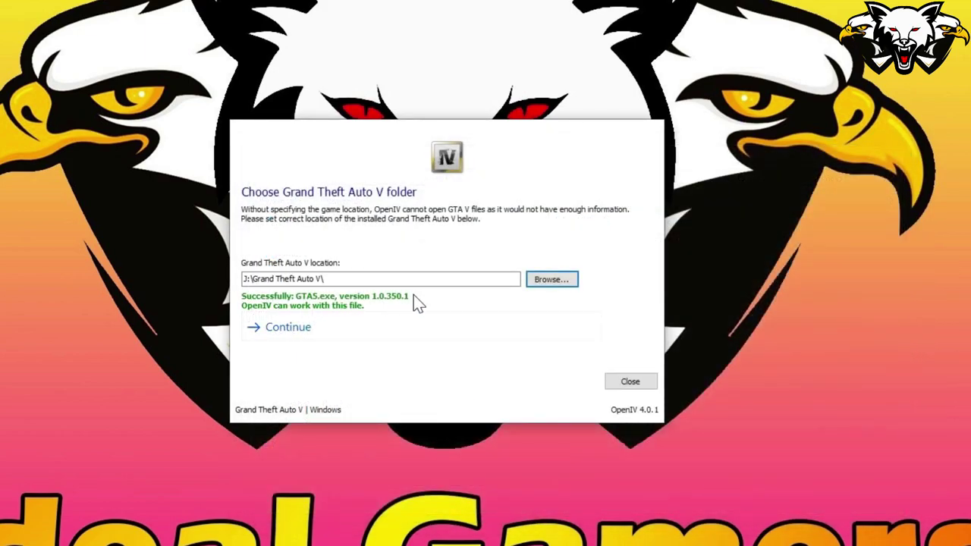
{"action": "left_click", "coordinate": [312, 326]}
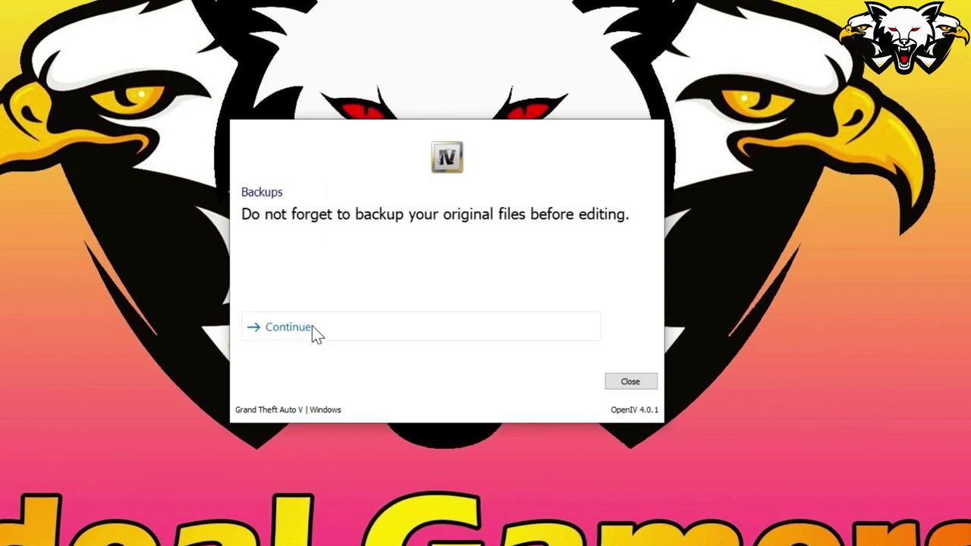
{"action": "left_click", "coordinate": [312, 326]}
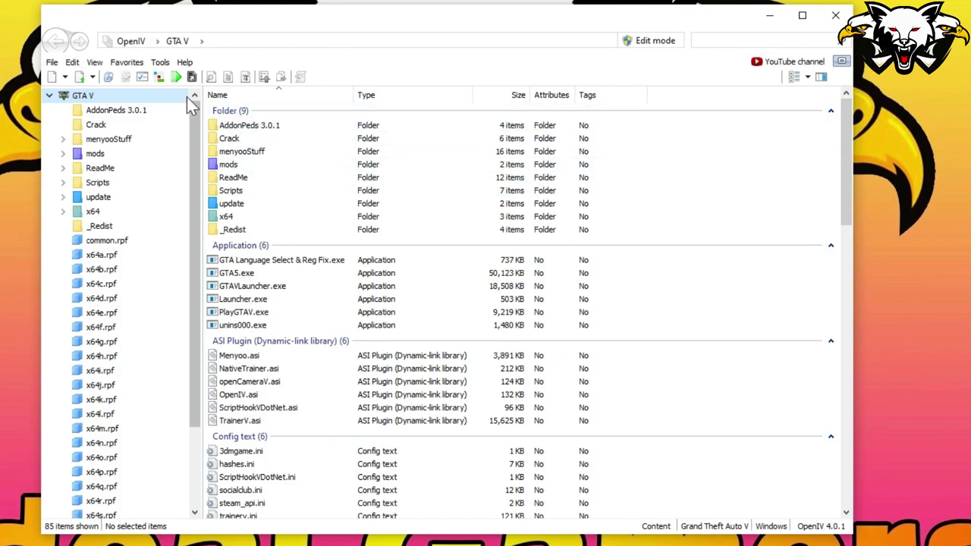
- Check in the ASI Manager whether ASI Loader, OpenIV.ASI and openCamera are installed, and close it
{"action": "left_click", "coordinate": [161, 64]}
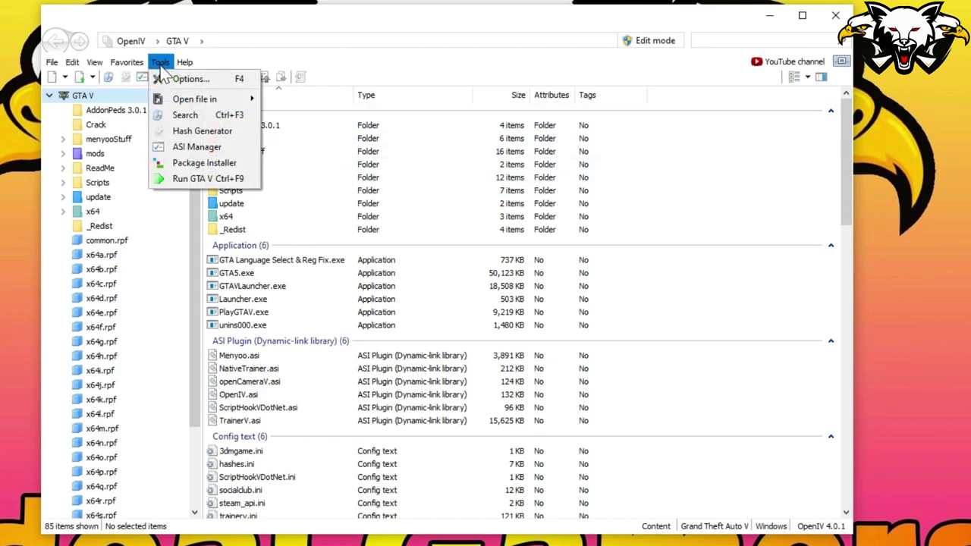
{"action": "left_click", "coordinate": [182, 146]}
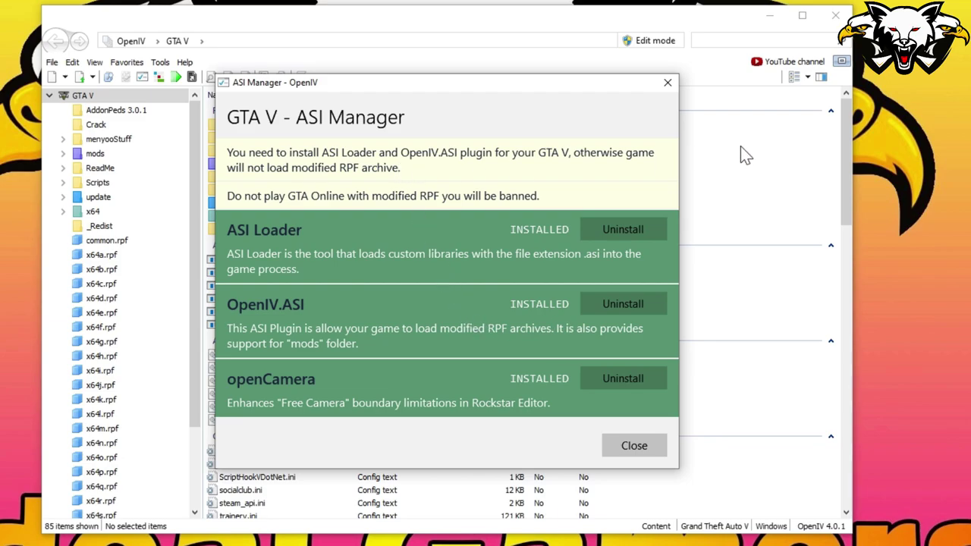
{"action": "left_click", "coordinate": [648, 447]}
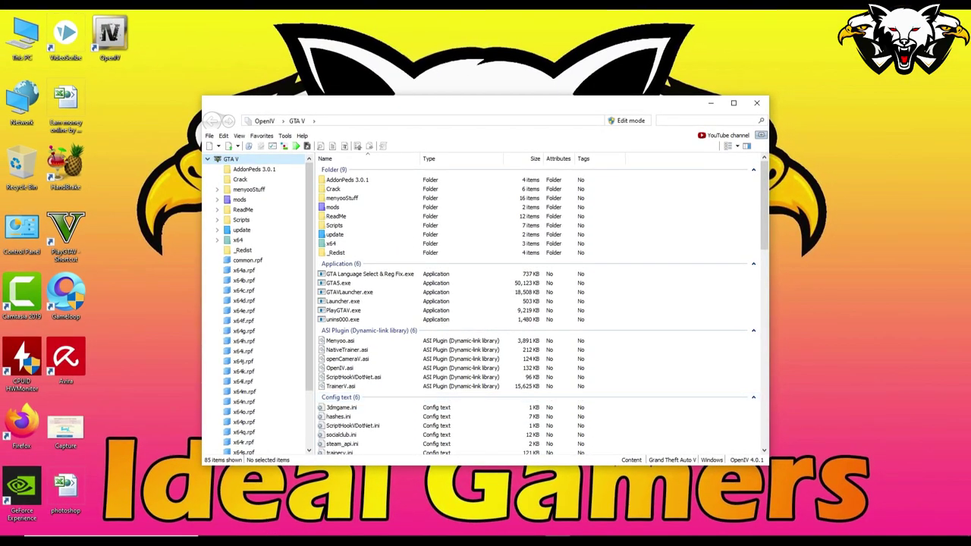
- Switch to the browser and download Basic Requirements (1).oiv from its MediaFire page
{"action": "mouse_move", "coordinate": [285, 540]}
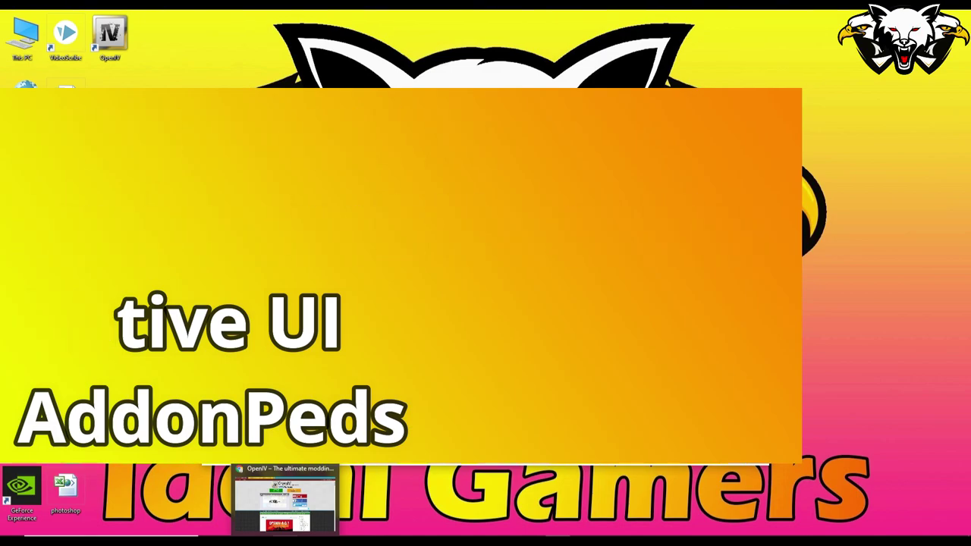
{"action": "left_click", "coordinate": [285, 501]}
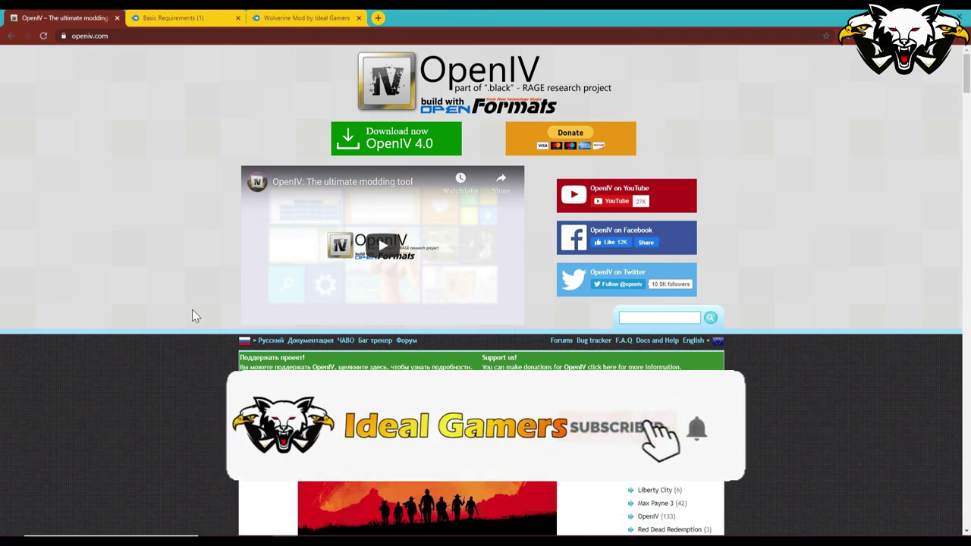
{"action": "left_click", "coordinate": [178, 23]}
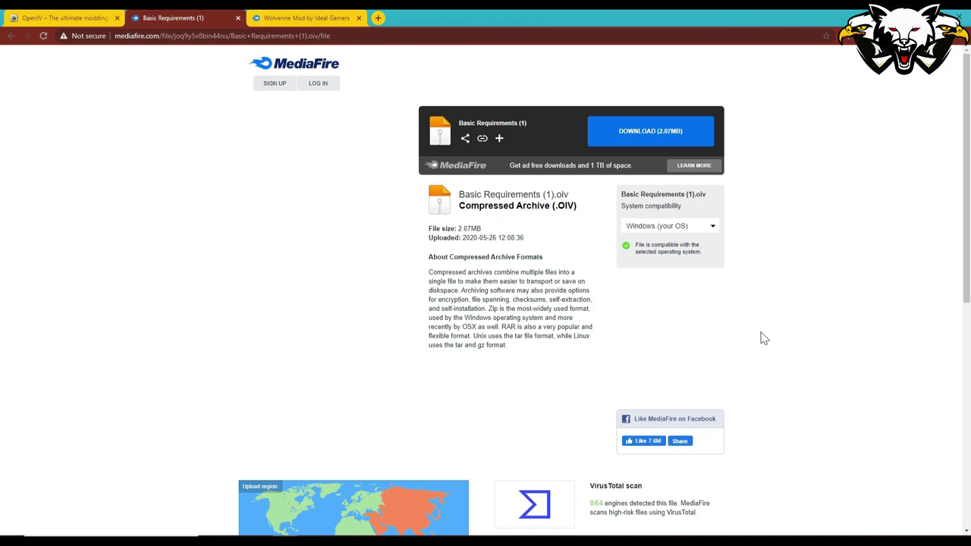
{"action": "left_click", "coordinate": [649, 144]}
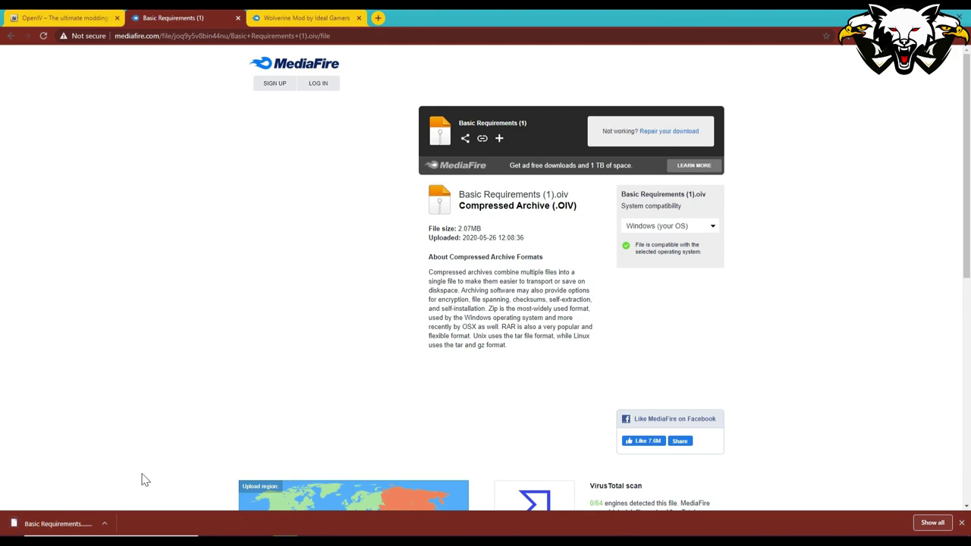
- Request the Wolverine Mod by Ideal Gamers archive from its MediaFire page and dismiss the download dialog
{"action": "left_click", "coordinate": [311, 17]}
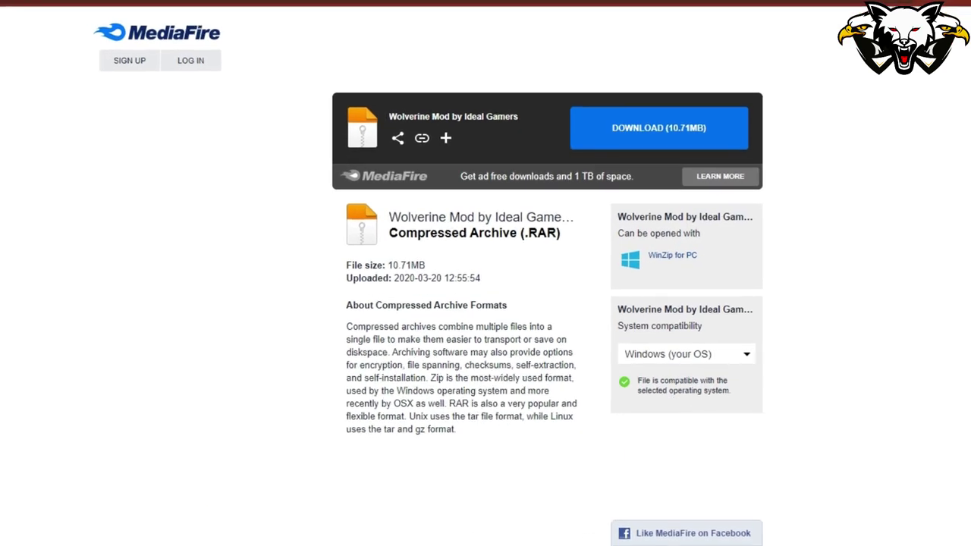
{"action": "left_click", "coordinate": [634, 146]}
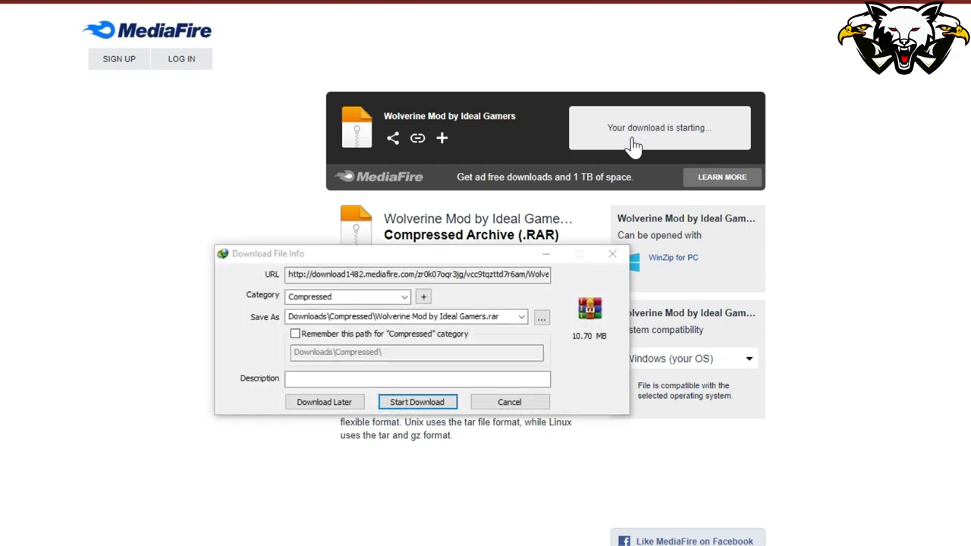
{"action": "key", "text": "Escape"}
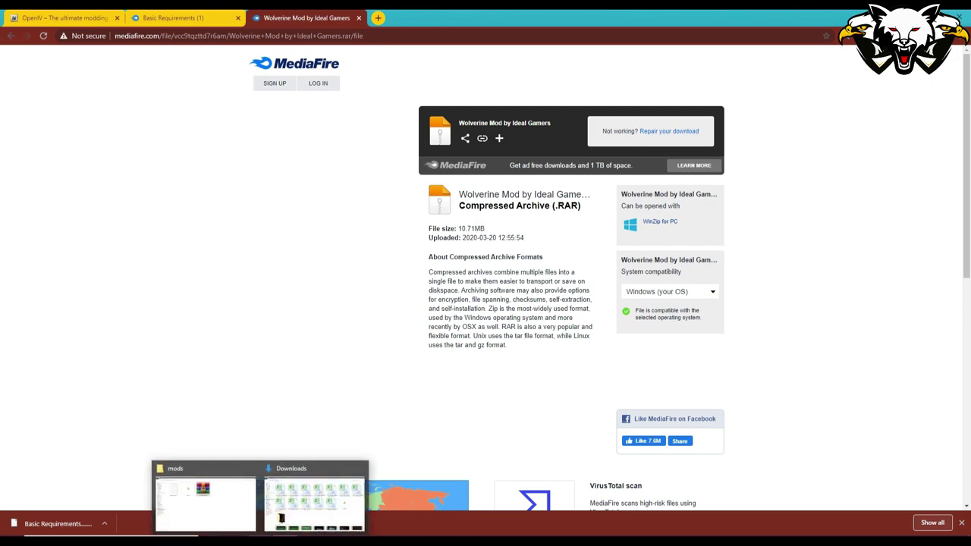
- Switch to the mods folder in File Explorer and review the setup, Basic Requirements and Wolverine Mod files
{"action": "left_click", "coordinate": [230, 518]}
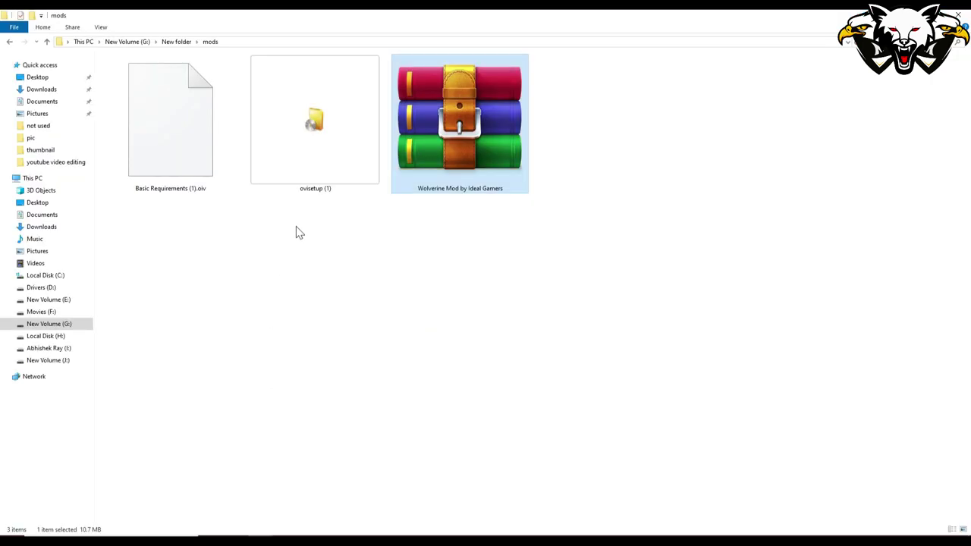
{"action": "left_click", "coordinate": [306, 154]}
{"action": "left_click", "coordinate": [191, 170]}
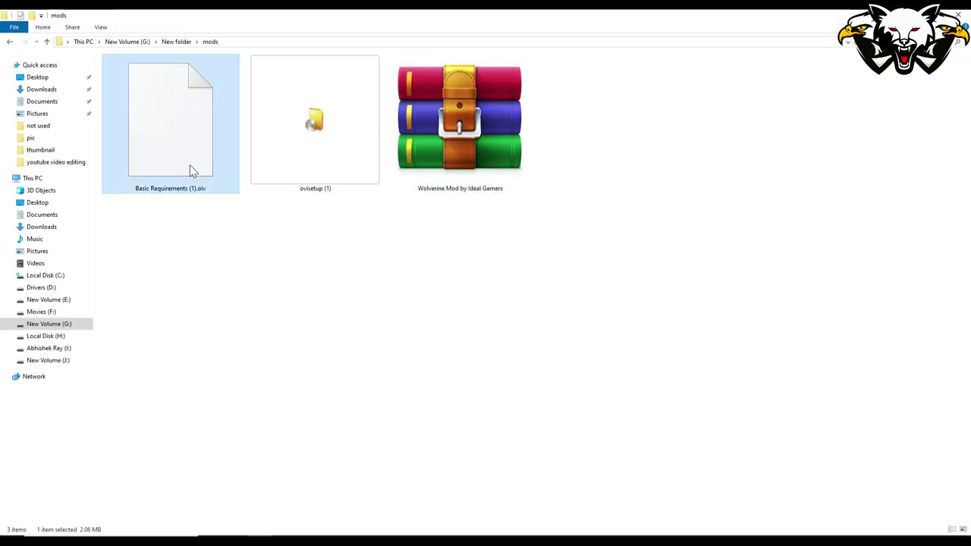
{"action": "left_click", "coordinate": [517, 169]}
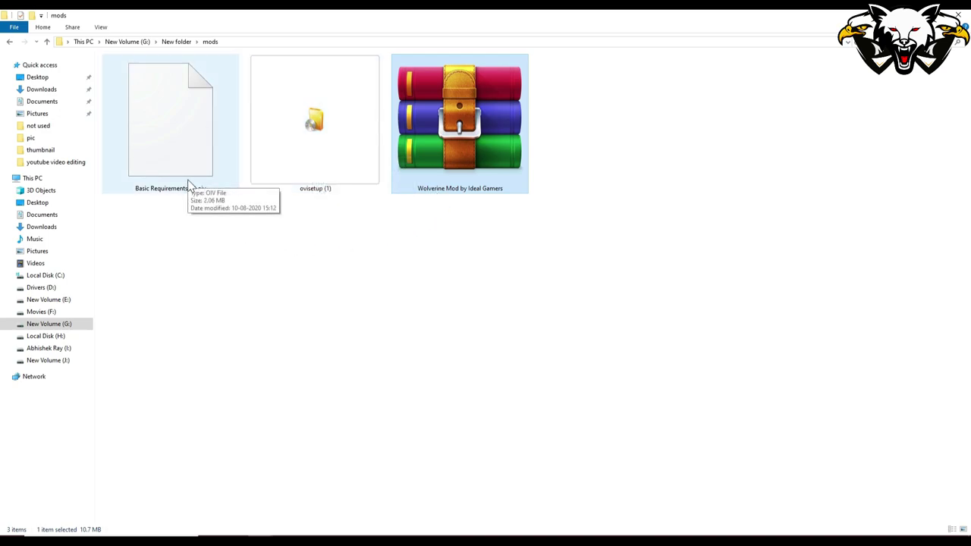
- Shrink the mods folder window, return to OpenIV, reposition its window and enable Edit mode, accepting the warning
{"action": "left_click", "coordinate": [922, 15]}
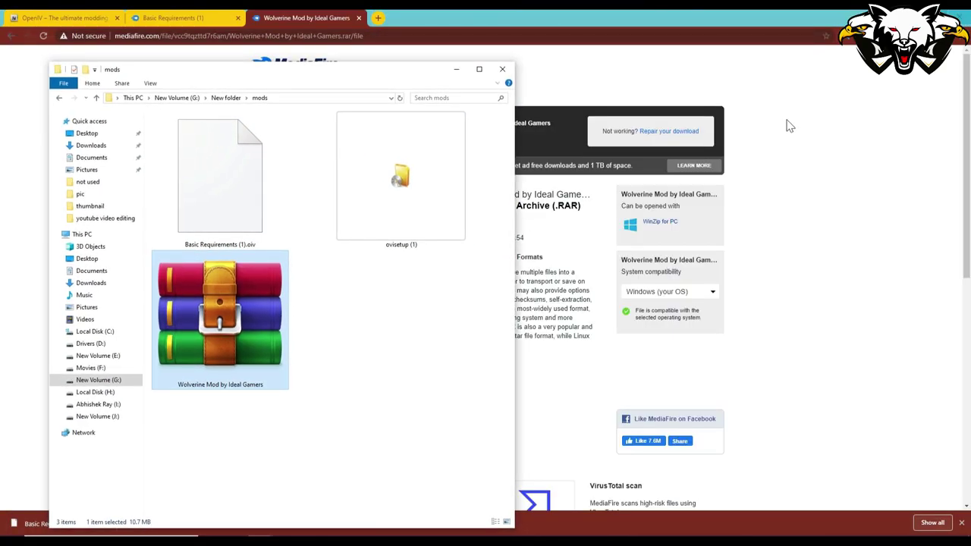
{"action": "left_click", "coordinate": [912, 8]}
{"action": "left_click_drag", "start_coordinate": [651, 106], "coordinate": [794, 87]}
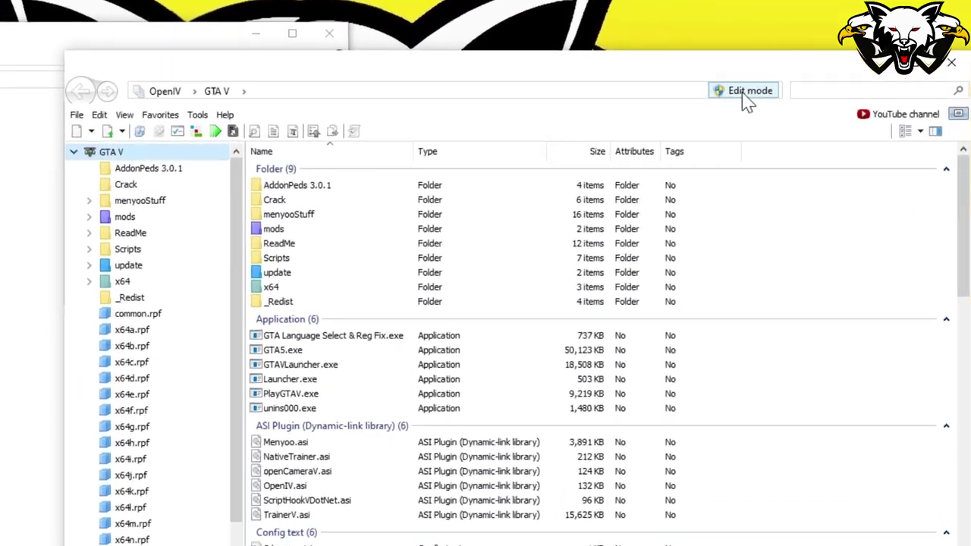
{"action": "left_click", "coordinate": [766, 107]}
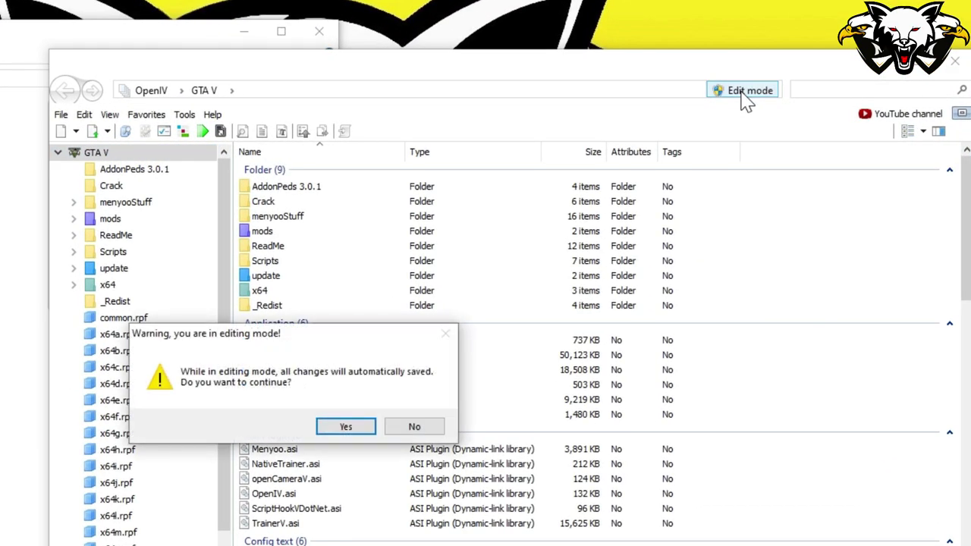
{"action": "left_click", "coordinate": [363, 428]}
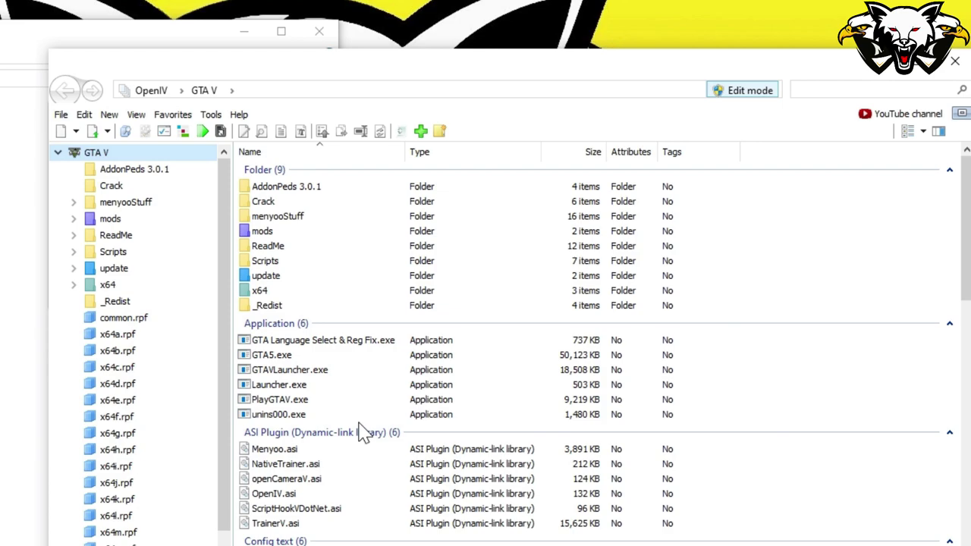
- Load Basic Requirements (1).oiv from the Downloads folder into the Package Installer
{"action": "left_click", "coordinate": [211, 116]}
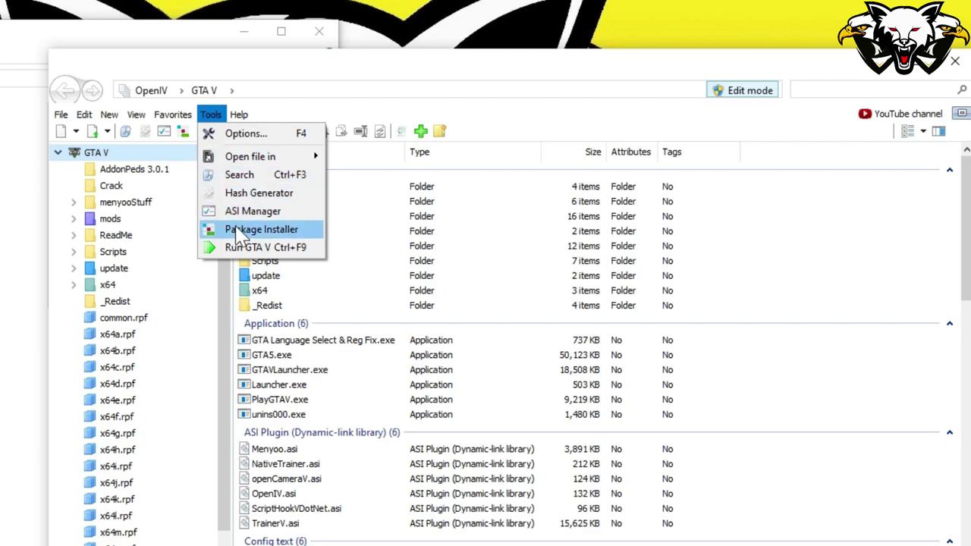
{"action": "left_click", "coordinate": [239, 229]}
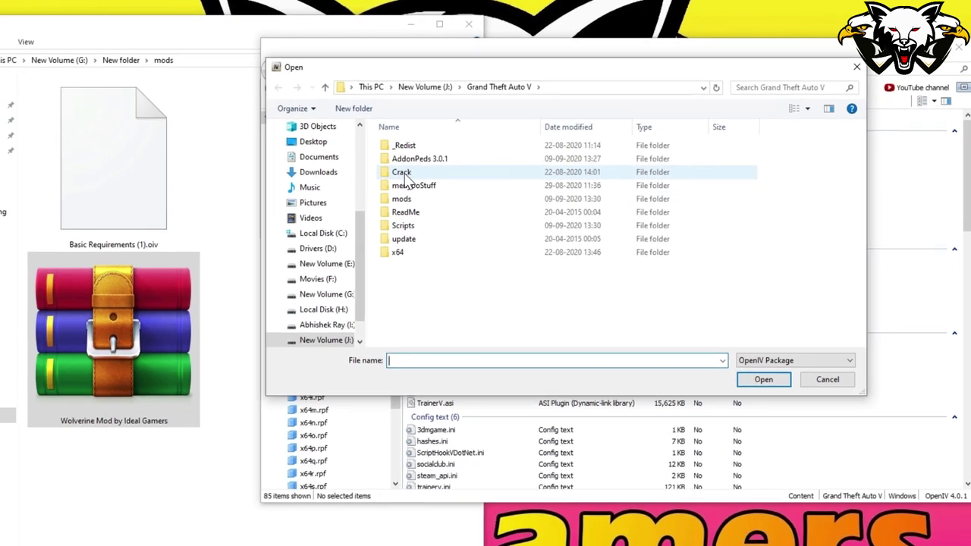
{"action": "left_click_drag", "start_coordinate": [543, 72], "coordinate": [654, 76]}
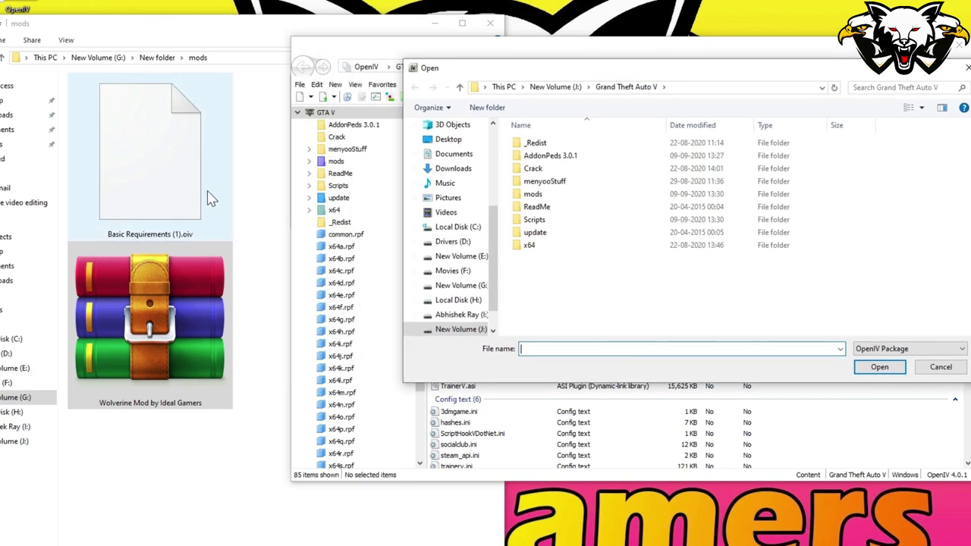
{"action": "left_click", "coordinate": [453, 169]}
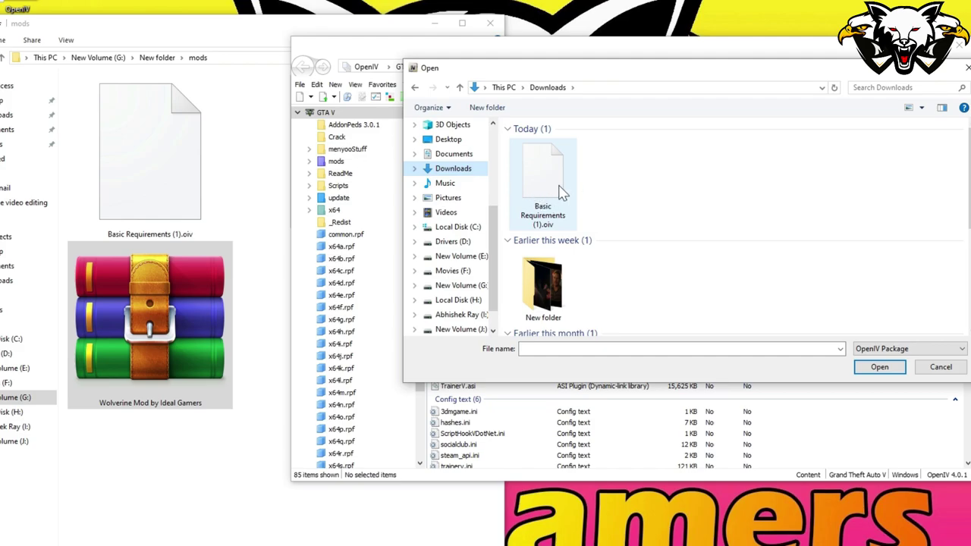
{"action": "left_click", "coordinate": [560, 192]}
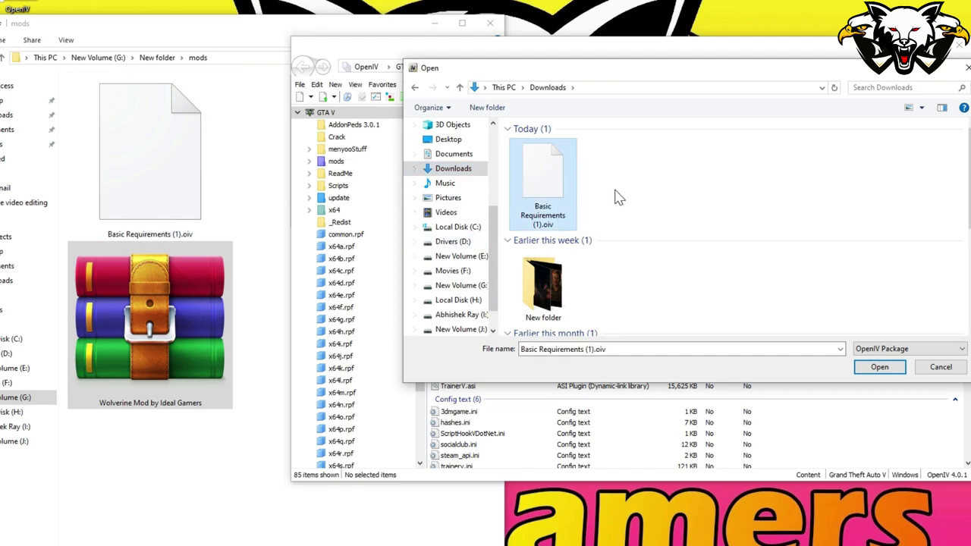
{"action": "left_click", "coordinate": [882, 368]}
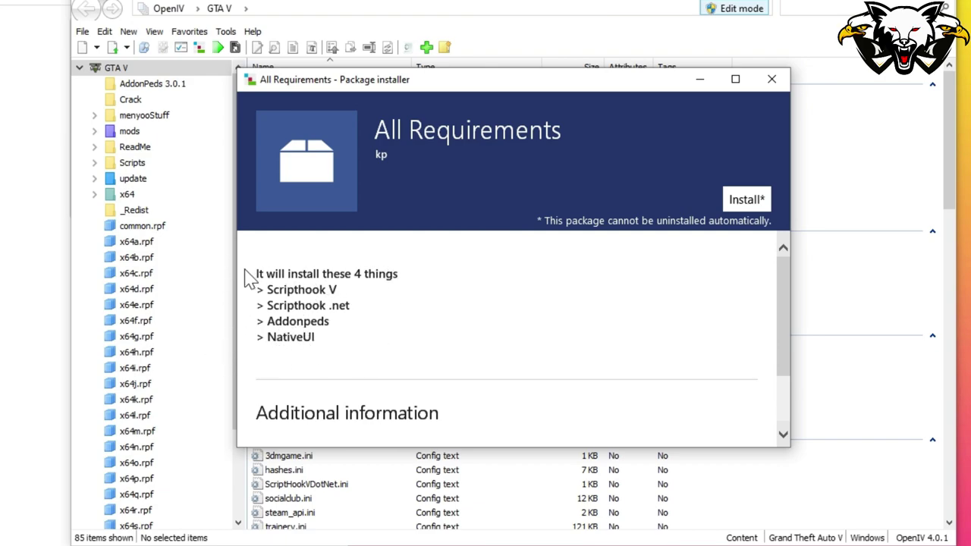
- Install the All Requirements package into the "mods" folder and confirm the installation
{"action": "left_click", "coordinate": [750, 203]}
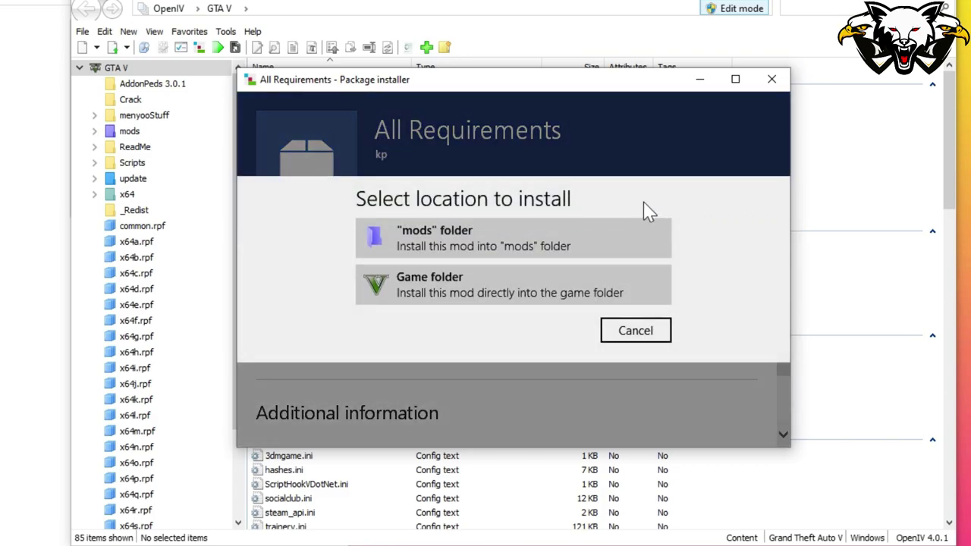
{"action": "left_click", "coordinate": [535, 236]}
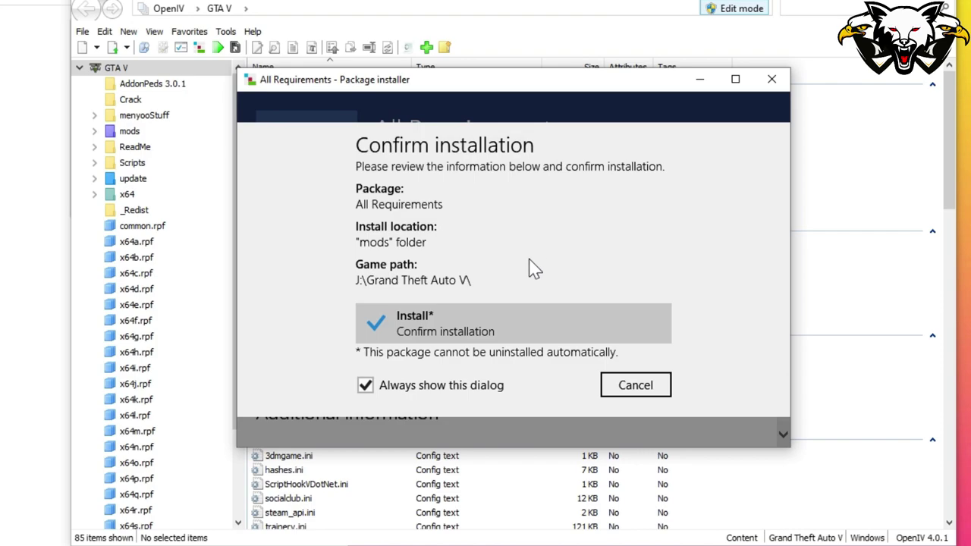
{"action": "left_click", "coordinate": [531, 331]}
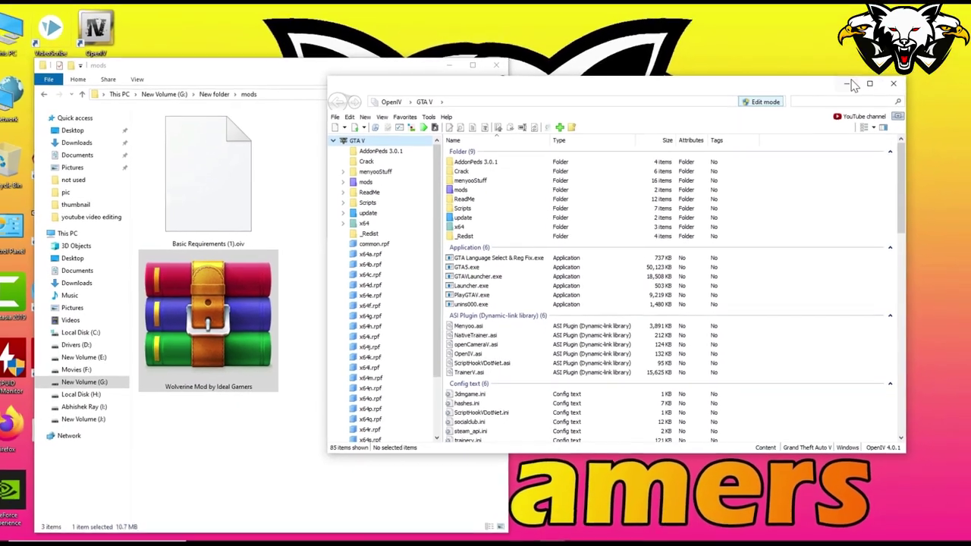
- Enlarge the mods folder window, extract the Wolverine Mod by Ideal Gamers archive into its own folder and open that folder
{"action": "left_click", "coordinate": [872, 8]}
{"action": "left_click", "coordinate": [479, 69]}
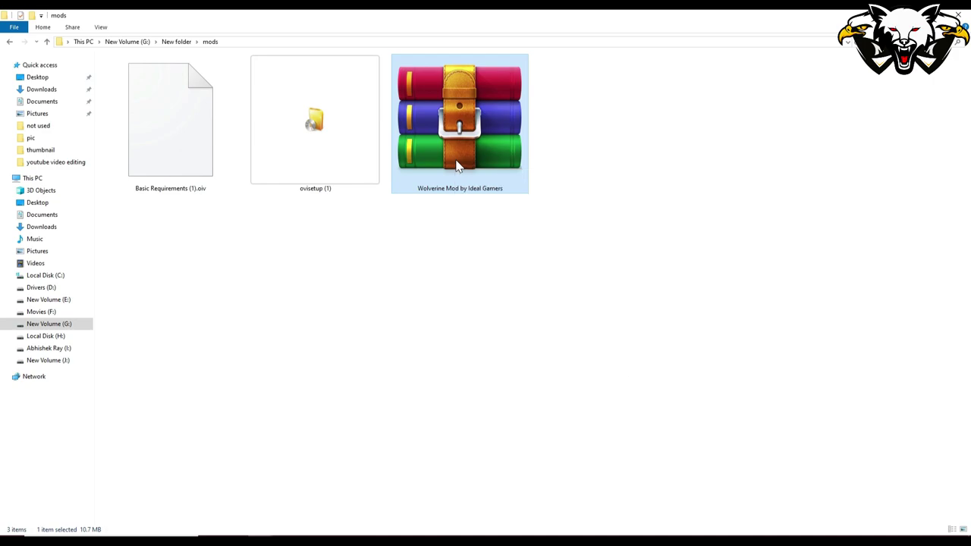
{"action": "right_click", "coordinate": [458, 165]}
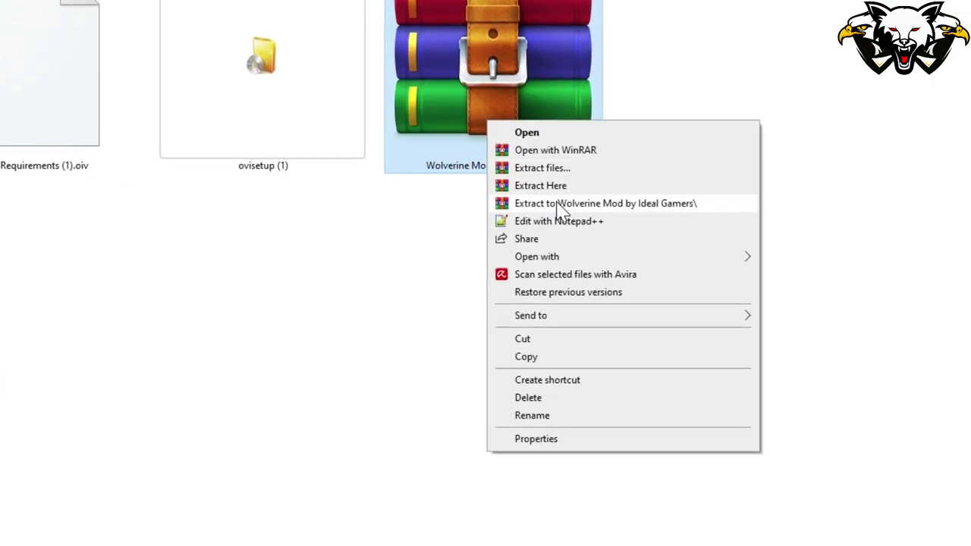
{"action": "left_click", "coordinate": [561, 205]}
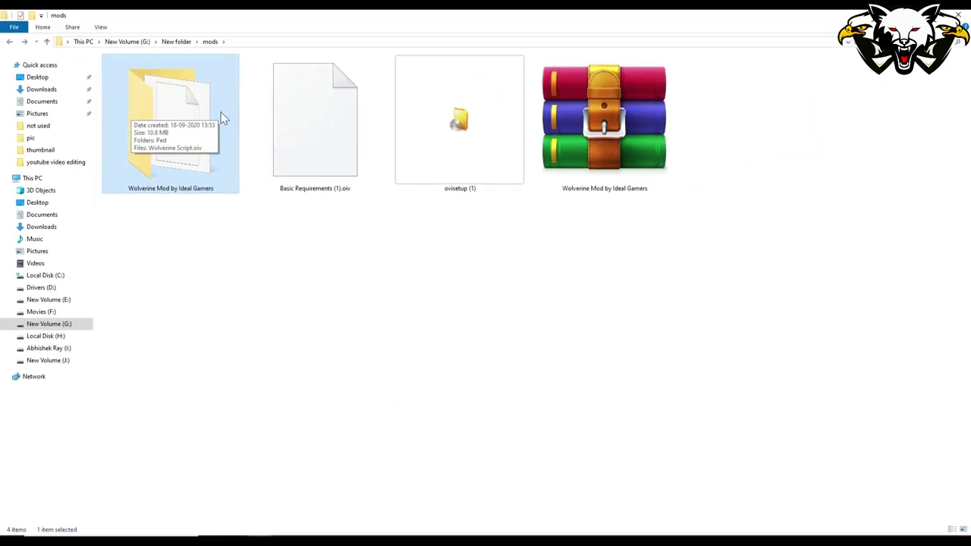
{"action": "double_click", "coordinate": [183, 140]}
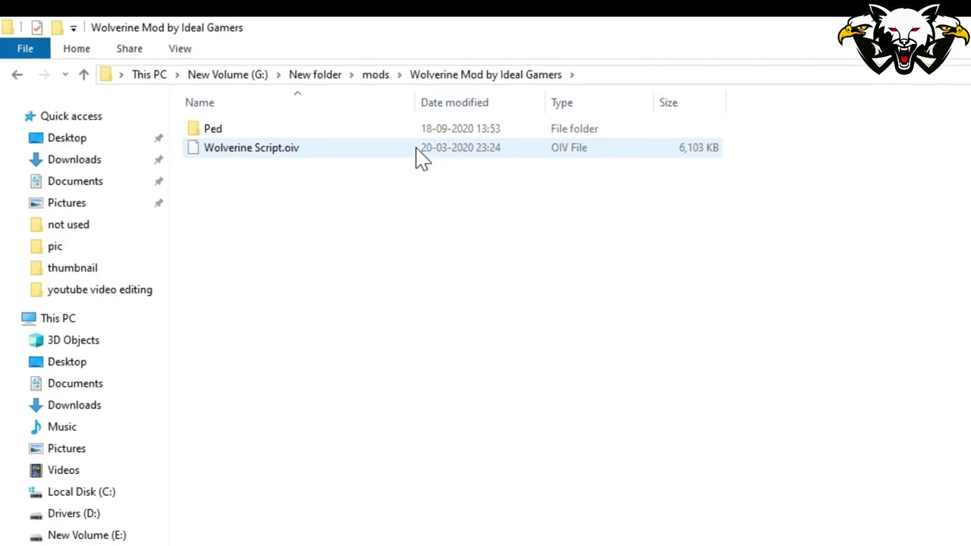
- Return to OpenIV and load Wolverine Script.oiv from G:\New folder\mods\Wolverine Mod by Ideal Gamers into the Package Installer
{"action": "left_click", "coordinate": [588, 530]}
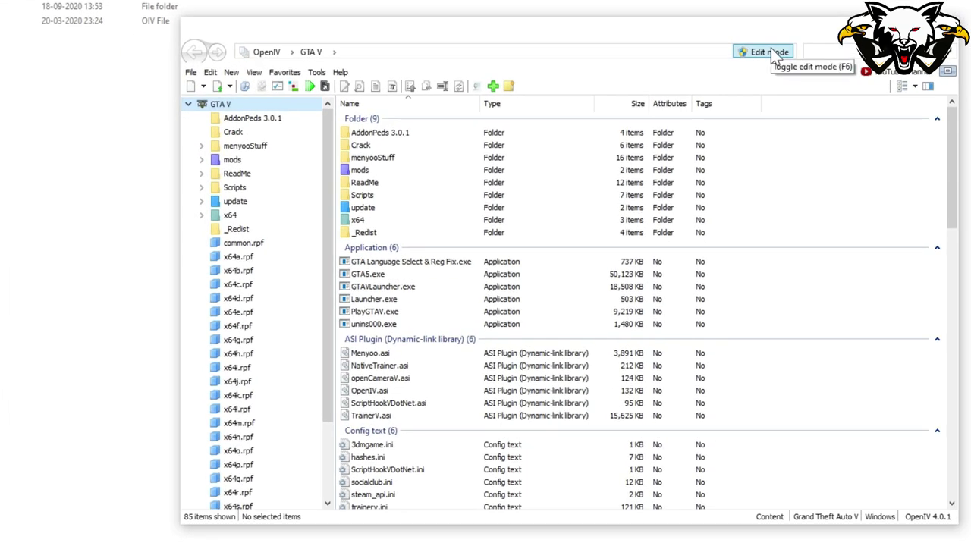
{"action": "left_click", "coordinate": [774, 53]}
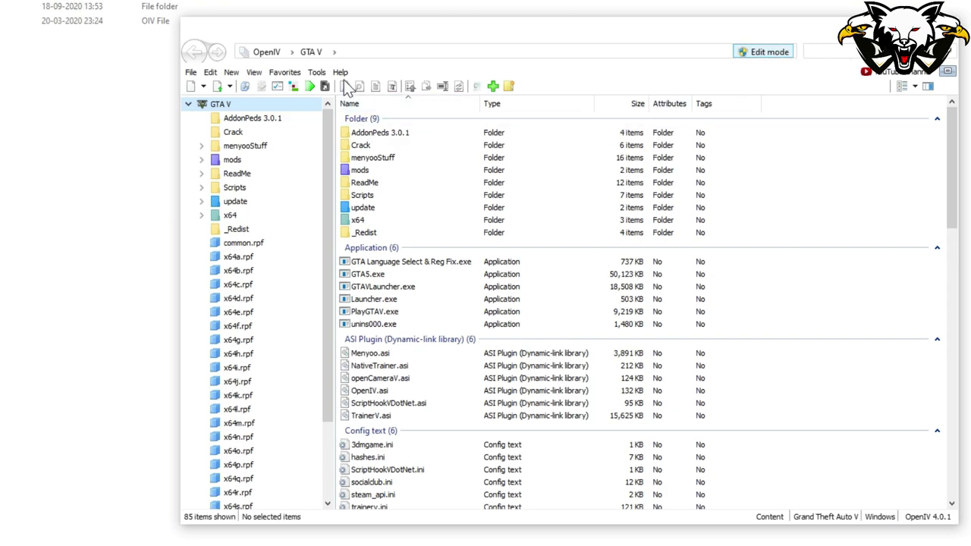
{"action": "left_click", "coordinate": [317, 73]}
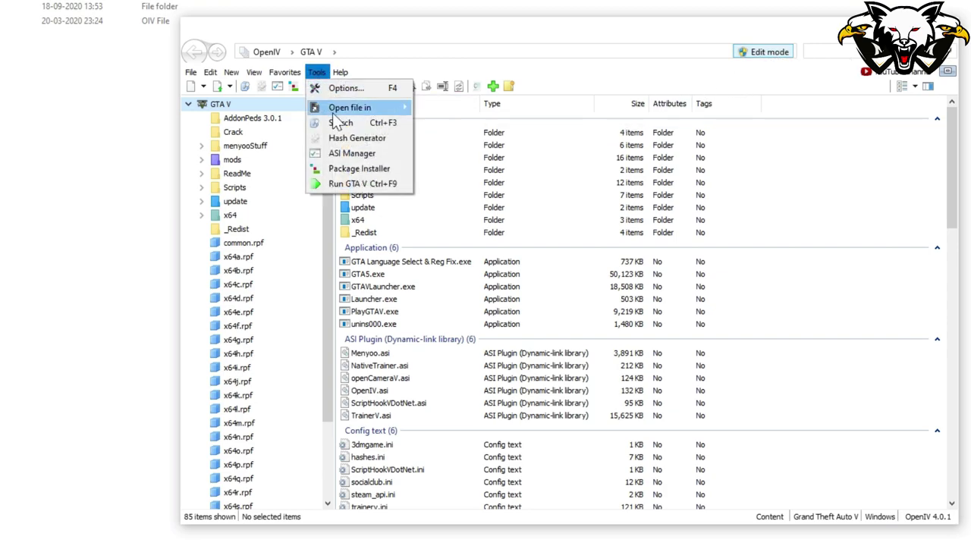
{"action": "left_click", "coordinate": [360, 170]}
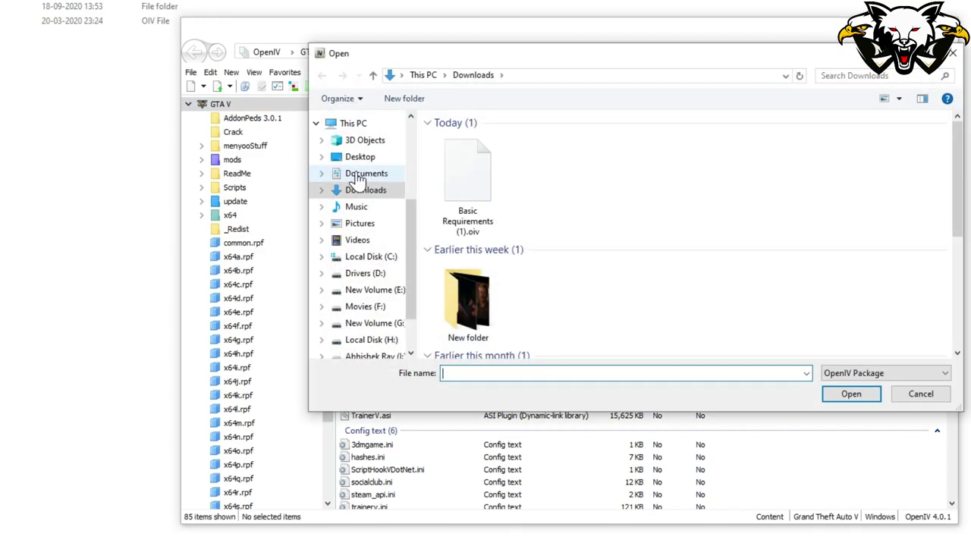
{"action": "left_click", "coordinate": [380, 294]}
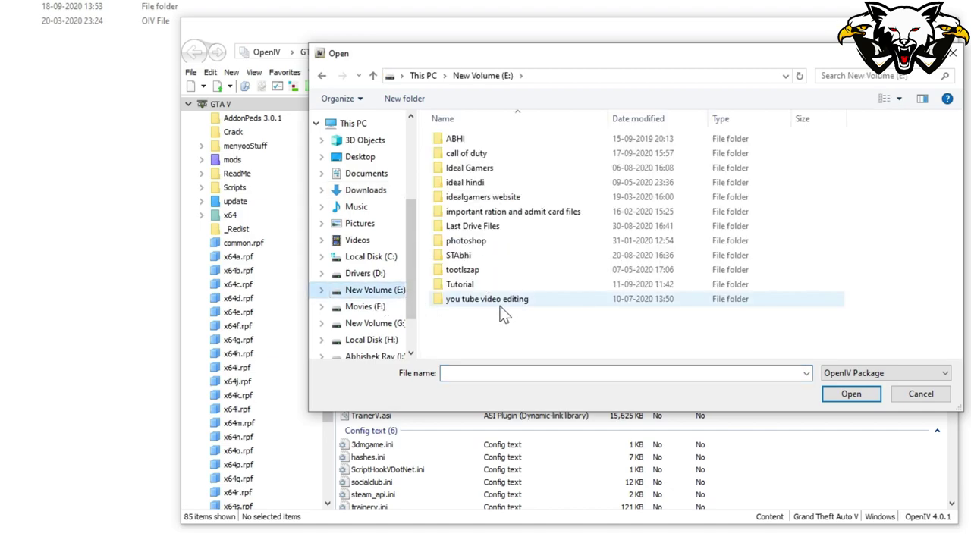
{"action": "left_click", "coordinate": [357, 324]}
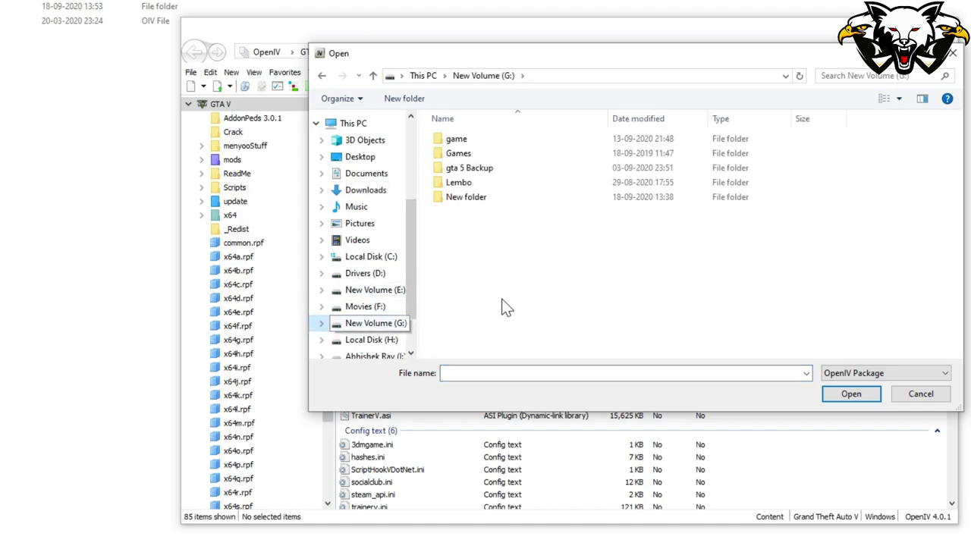
{"action": "double_click", "coordinate": [465, 199]}
{"action": "double_click", "coordinate": [466, 166]}
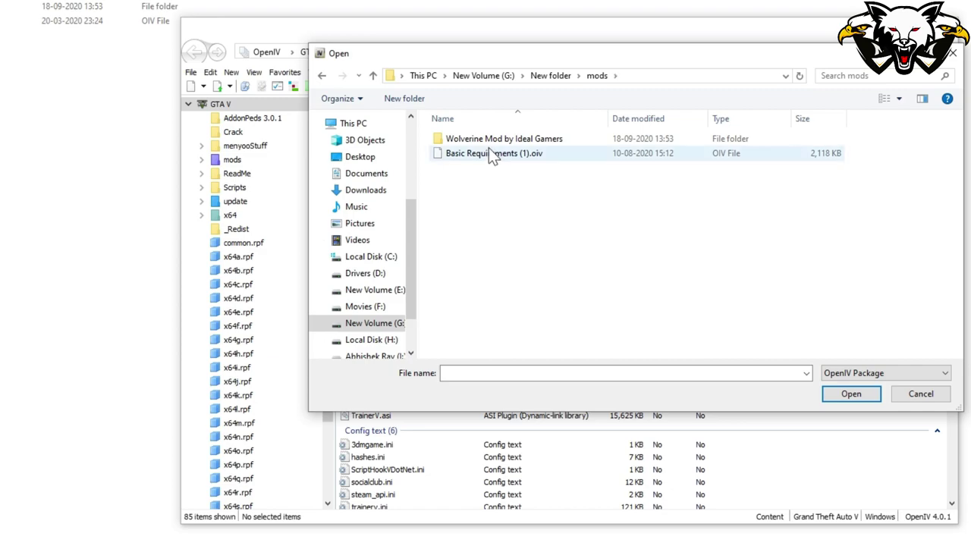
{"action": "double_click", "coordinate": [491, 141]}
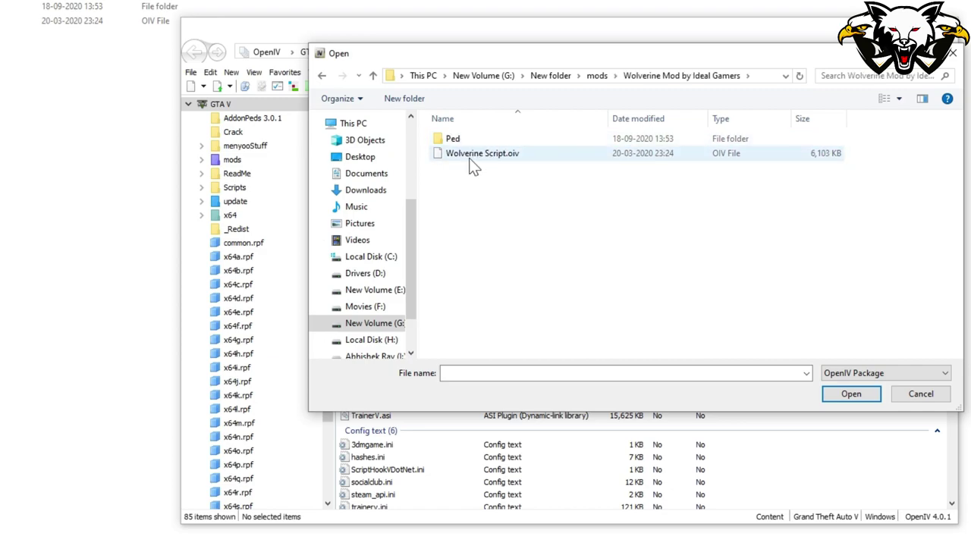
{"action": "left_click", "coordinate": [515, 156]}
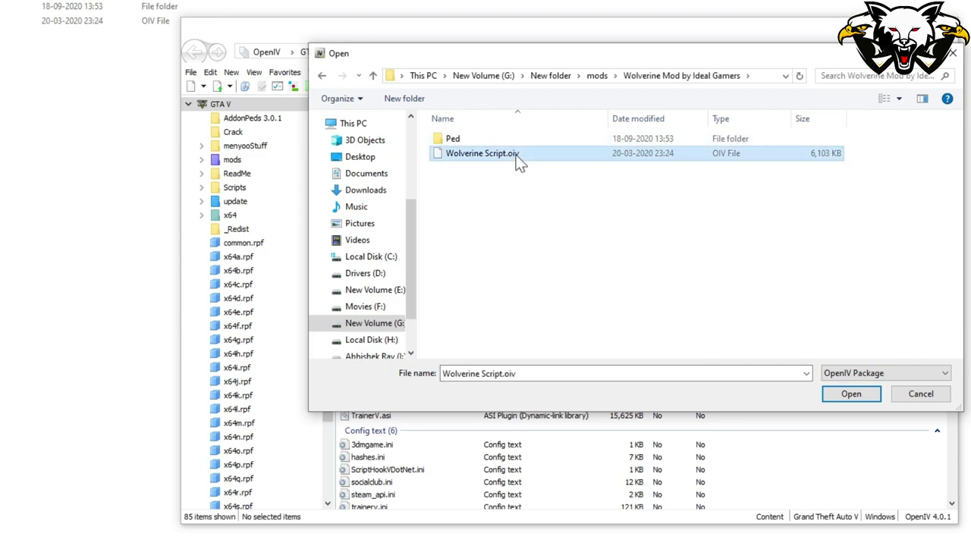
{"action": "left_click", "coordinate": [850, 395]}
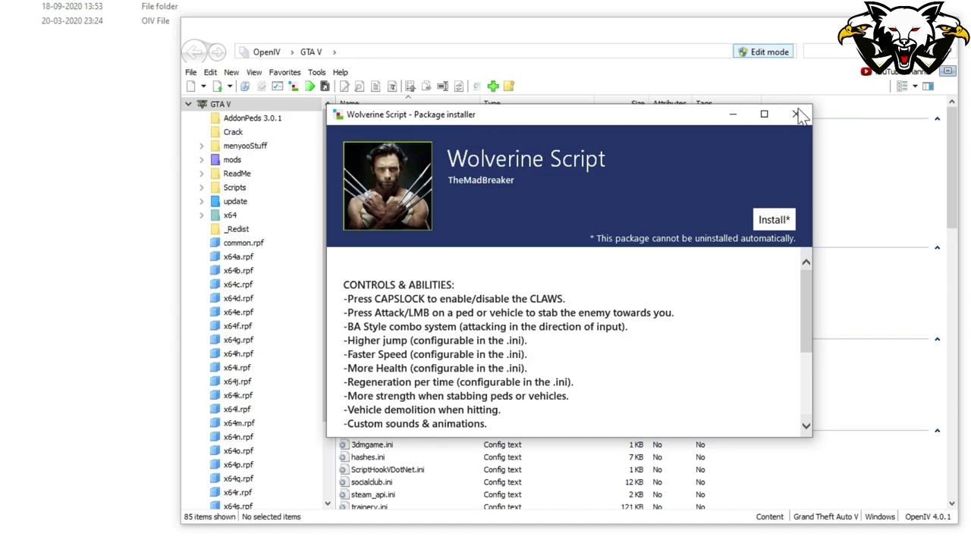
- Install the Wolverine Script package into the "mods" folder, confirm the installation and close the installer
{"action": "left_click", "coordinate": [781, 221]}
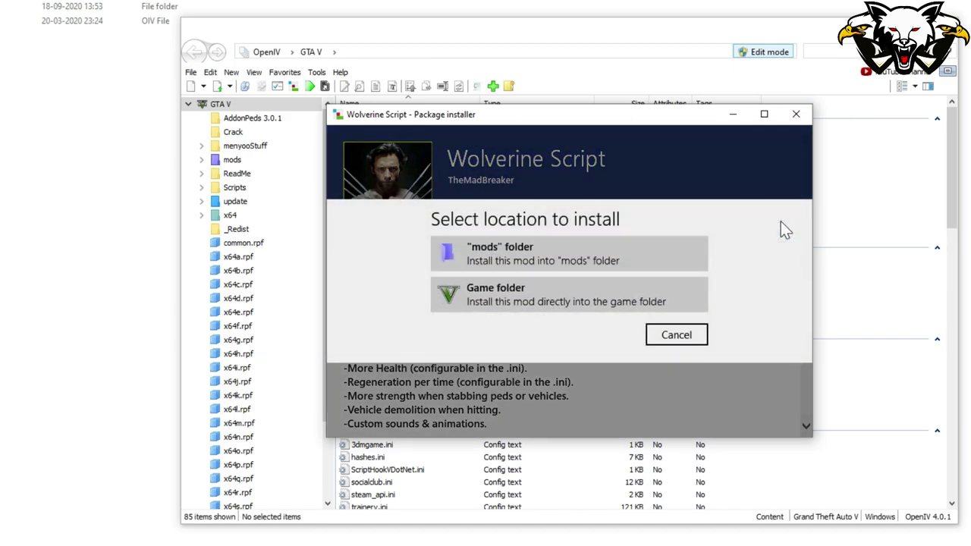
{"action": "left_click", "coordinate": [492, 253]}
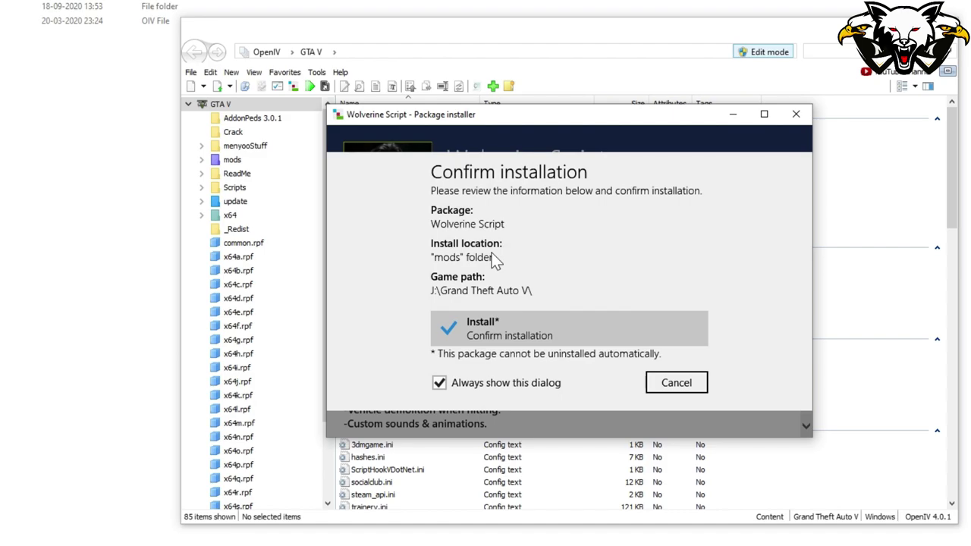
{"action": "left_click", "coordinate": [512, 325]}
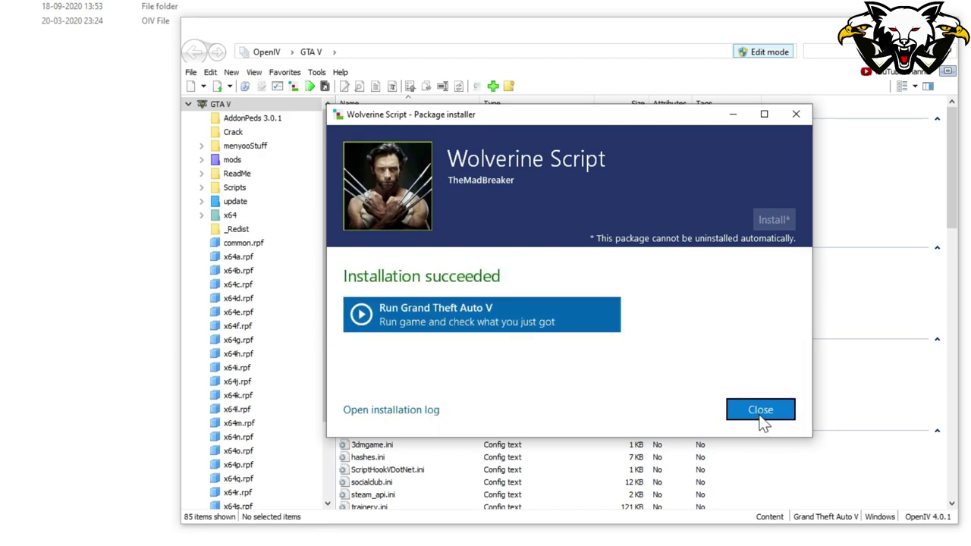
{"action": "left_click", "coordinate": [761, 411]}
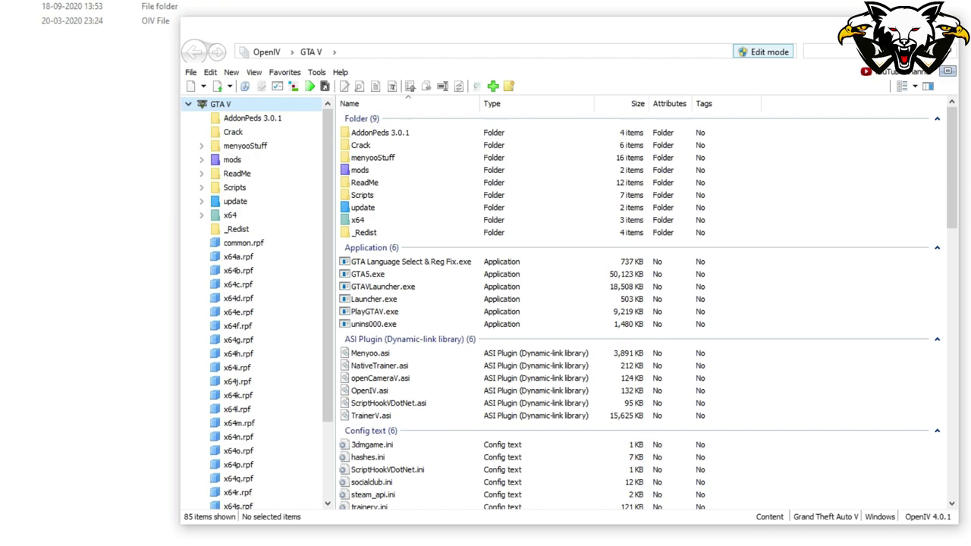
- Open the peds.rpf archive under mods > update > x64 > dlcpacks > addonpeds > dlc.rpf
{"action": "double_click", "coordinate": [364, 170]}
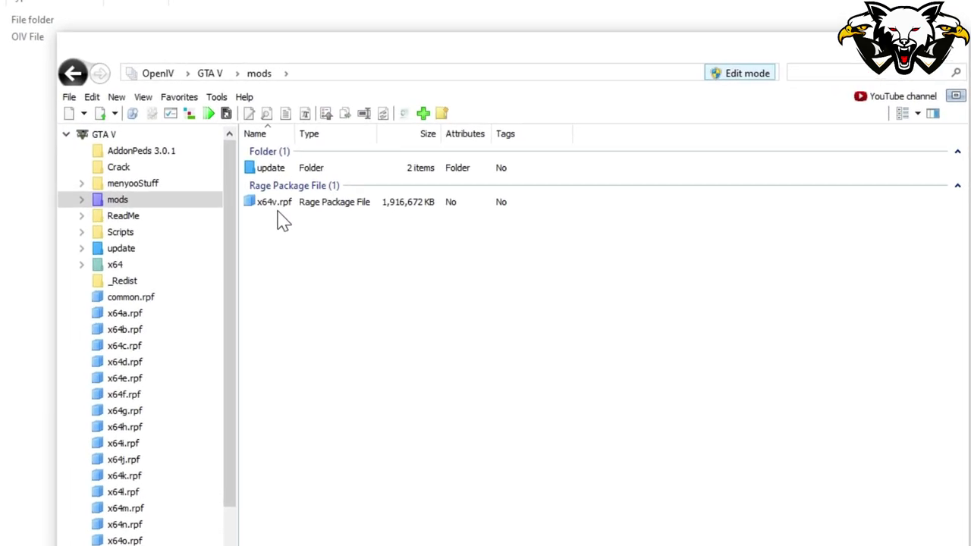
{"action": "double_click", "coordinate": [270, 169]}
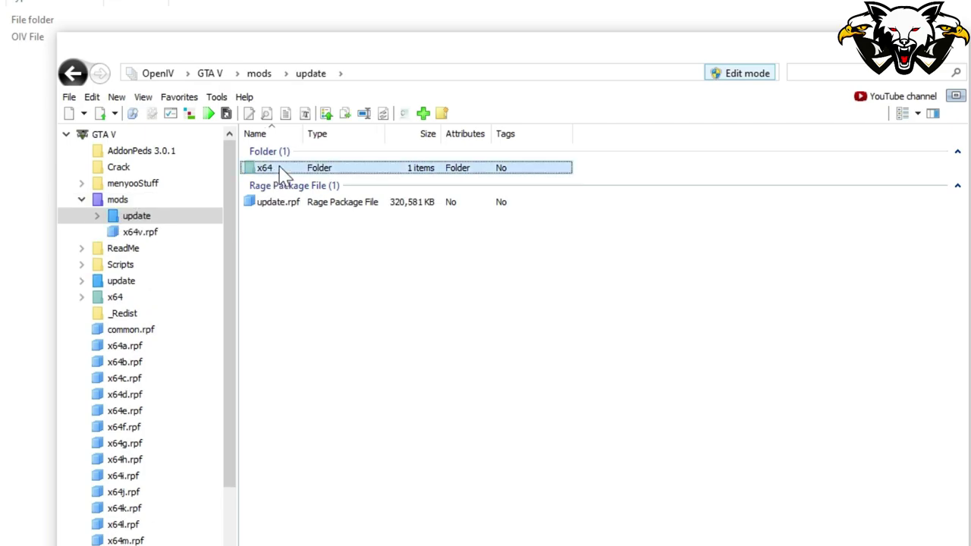
{"action": "double_click", "coordinate": [319, 168]}
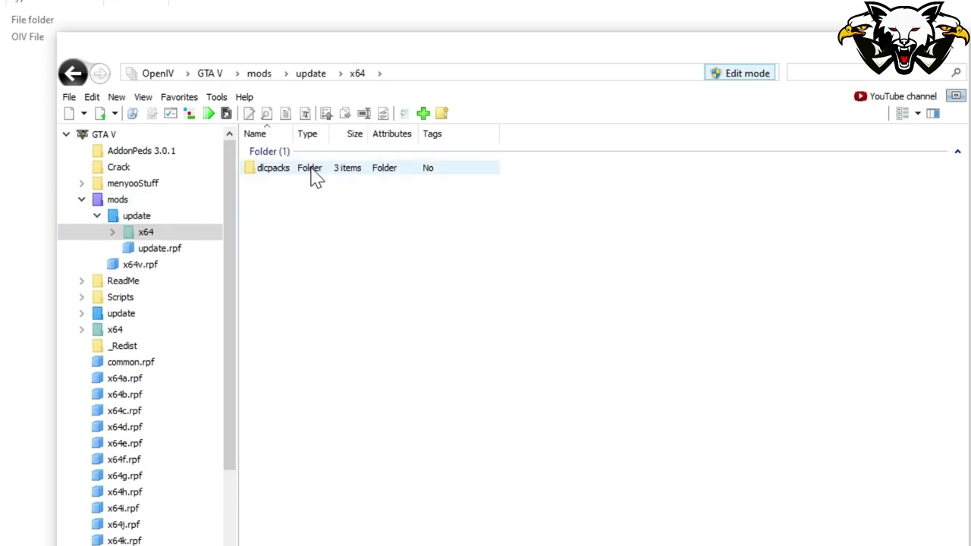
{"action": "double_click", "coordinate": [313, 170]}
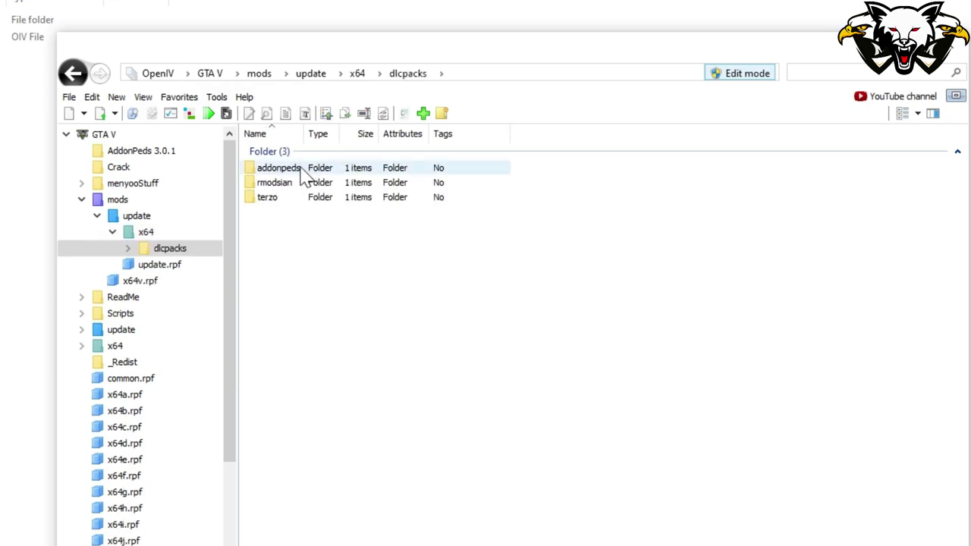
{"action": "double_click", "coordinate": [303, 172]}
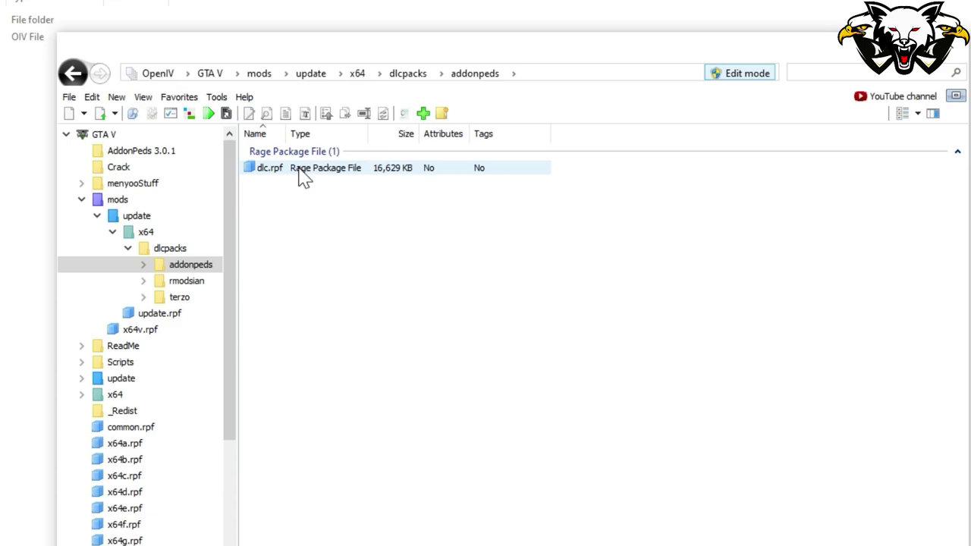
{"action": "double_click", "coordinate": [305, 173]}
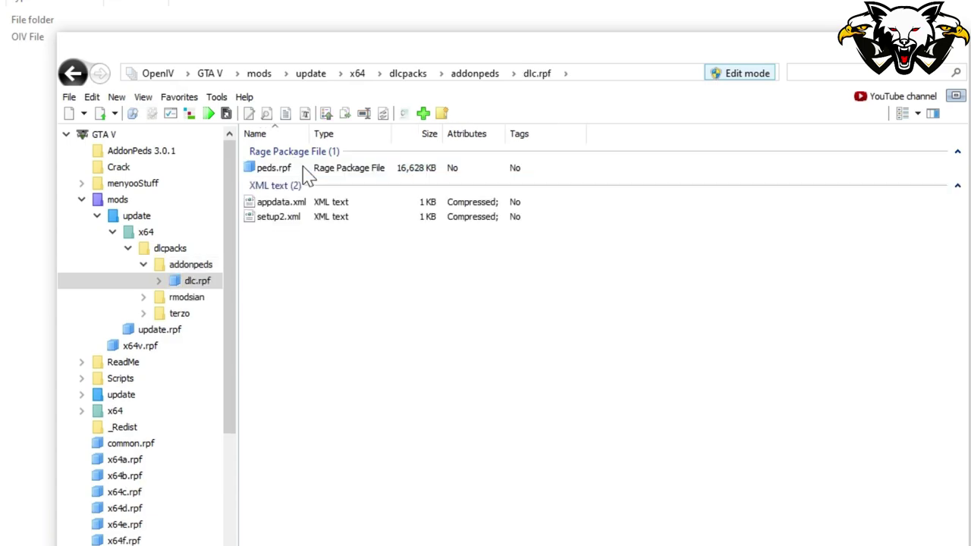
{"action": "double_click", "coordinate": [298, 173]}
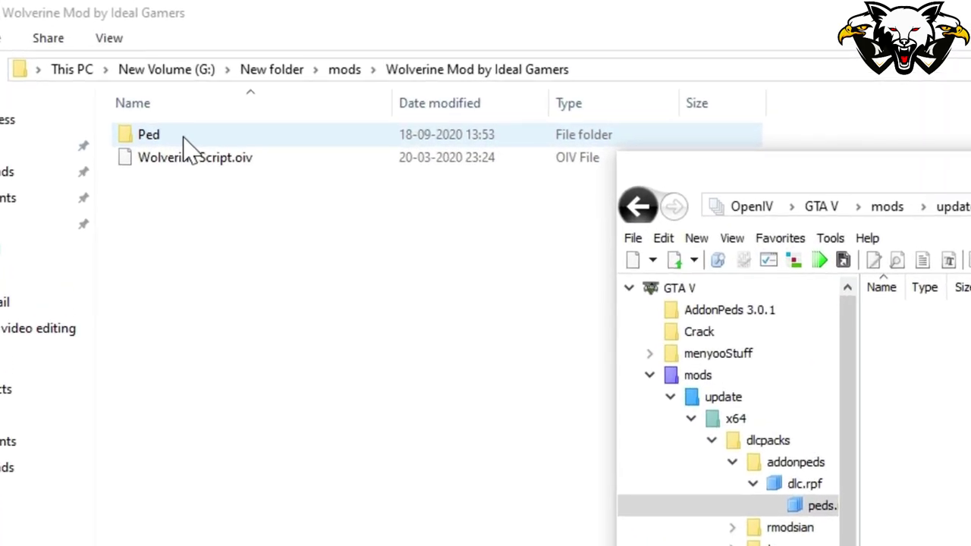
- Copy Wolverine.ydd, Wolverine.yft, Wolverine.ymt and Wolverine.ytd from the mod's Ped folder into the open peds.rpf archive in OpenIV
{"action": "double_click", "coordinate": [186, 144]}
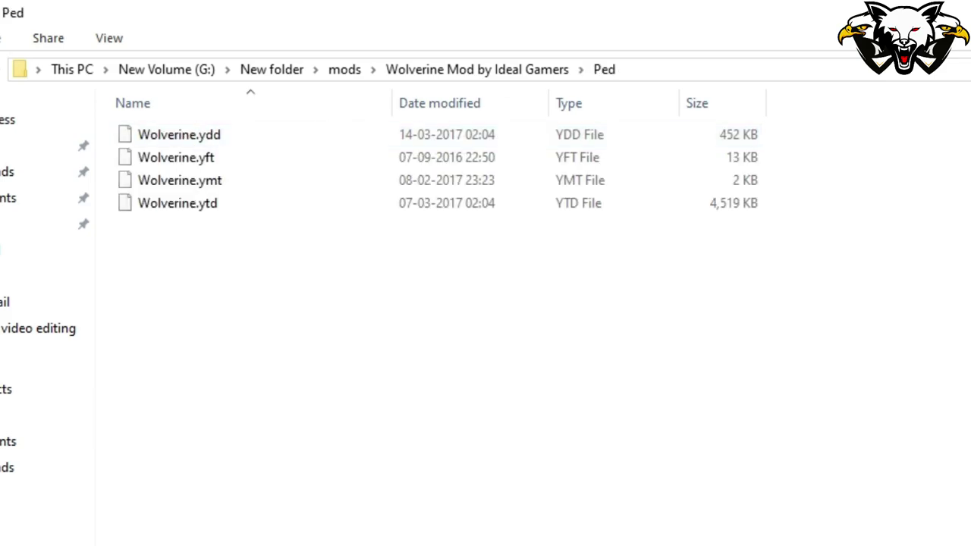
{"action": "left_click_drag", "start_coordinate": [810, 98], "coordinate": [921, 126]}
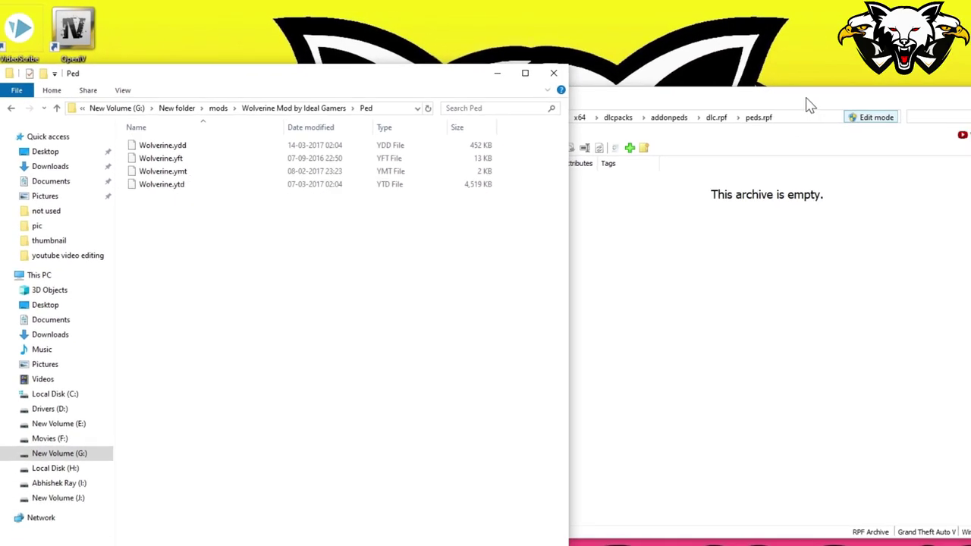
{"action": "left_click_drag", "start_coordinate": [171, 217], "coordinate": [190, 148]}
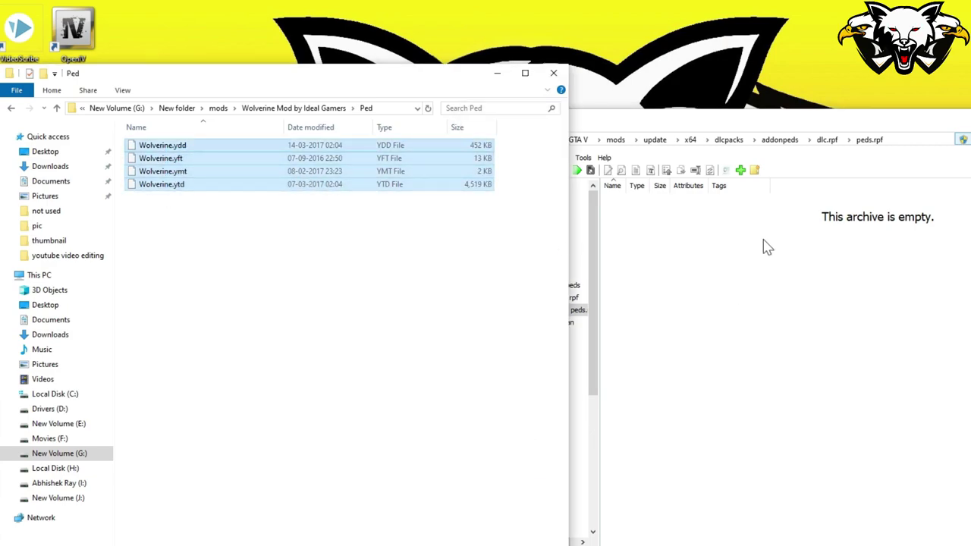
{"action": "left_click", "coordinate": [849, 130]}
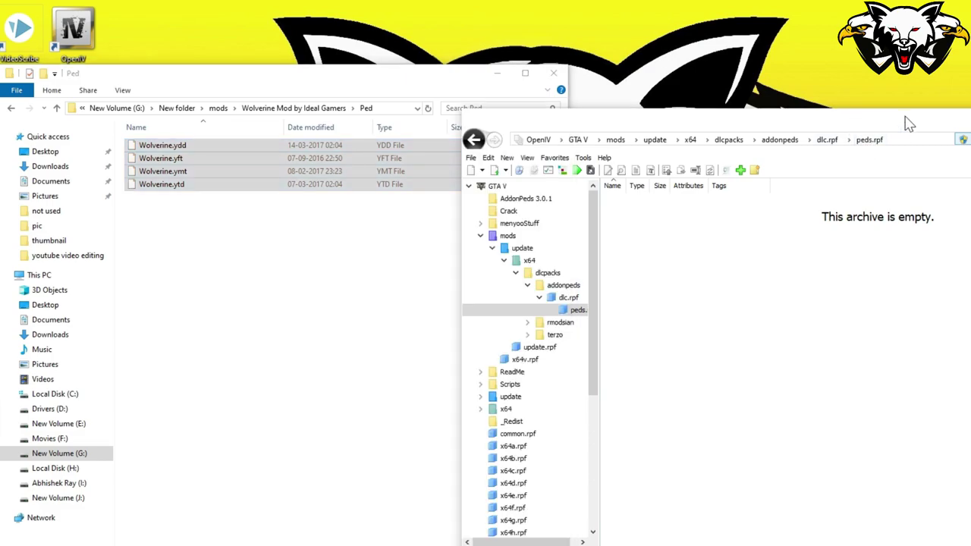
{"action": "left_click_drag", "start_coordinate": [909, 124], "coordinate": [934, 121]}
{"action": "left_click_drag", "start_coordinate": [331, 154], "coordinate": [759, 282]}
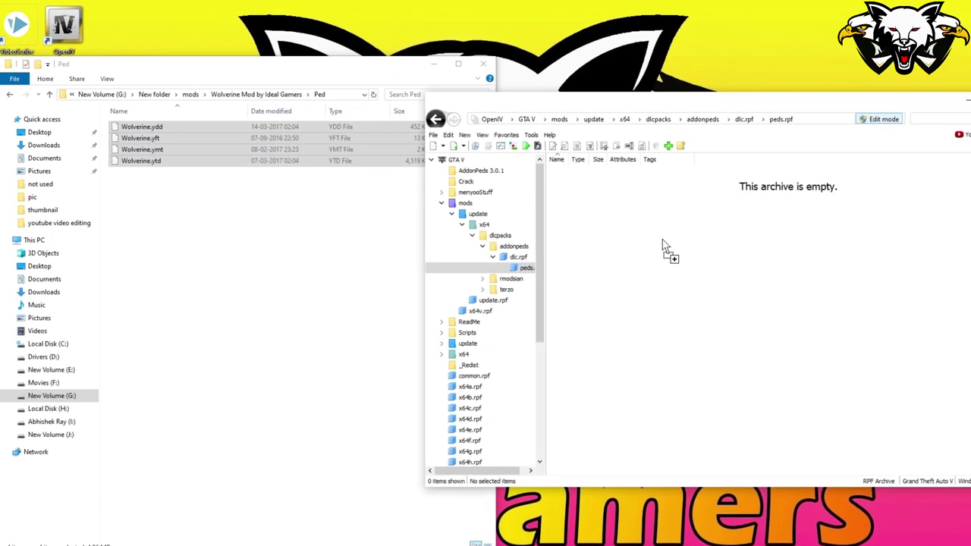
{"action": "left_click_drag", "start_coordinate": [663, 245], "coordinate": [689, 256]}
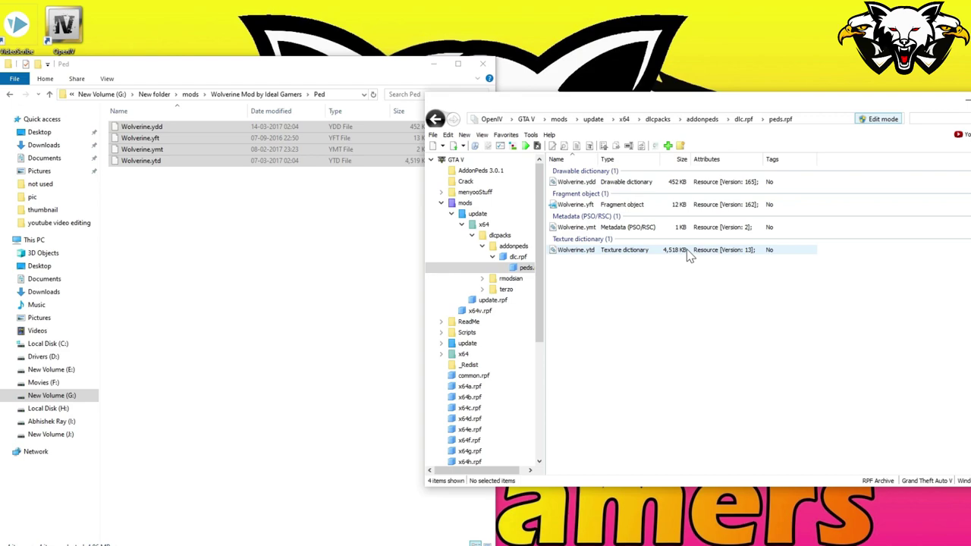
- Close OpenIV and the Ped folder window
{"action": "left_click_drag", "start_coordinate": [836, 105], "coordinate": [624, 93]}
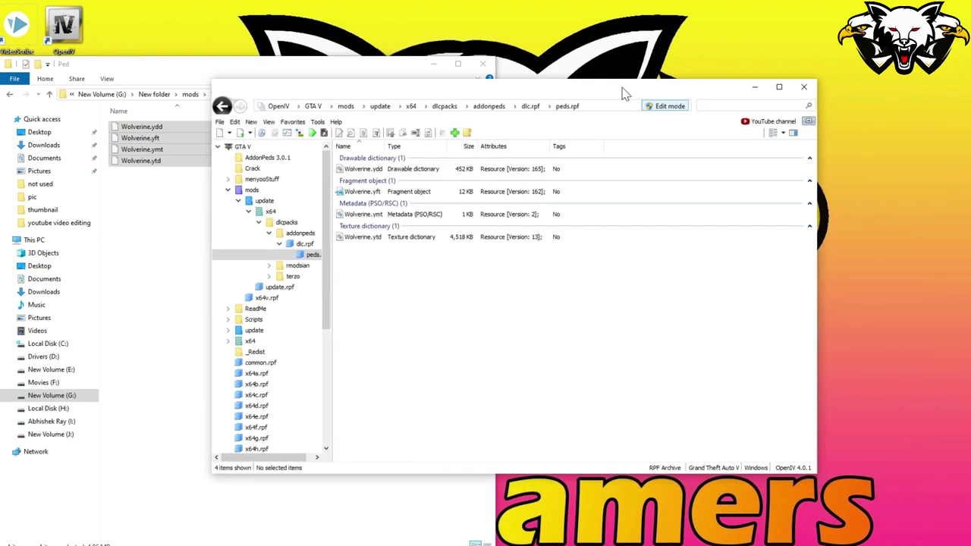
{"action": "left_click", "coordinate": [806, 89]}
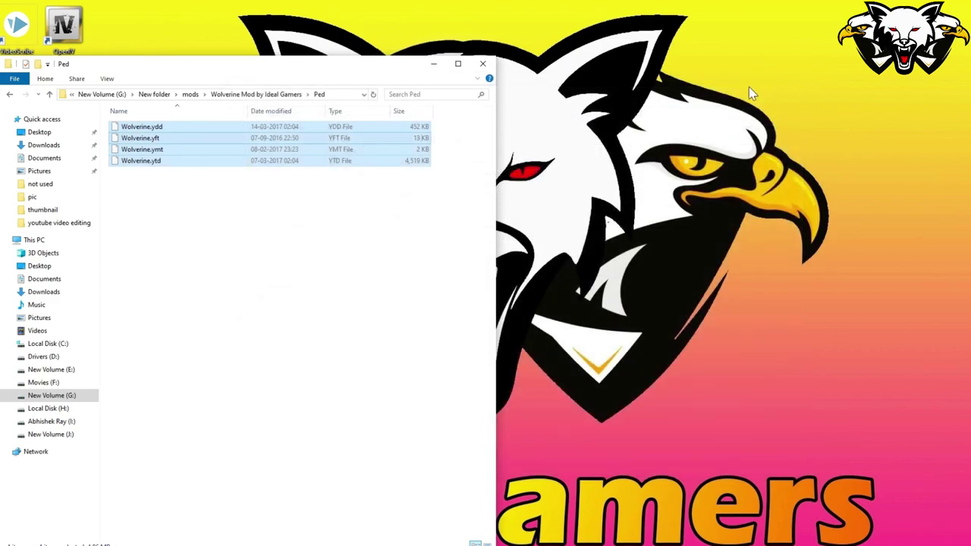
{"action": "left_click", "coordinate": [483, 64]}
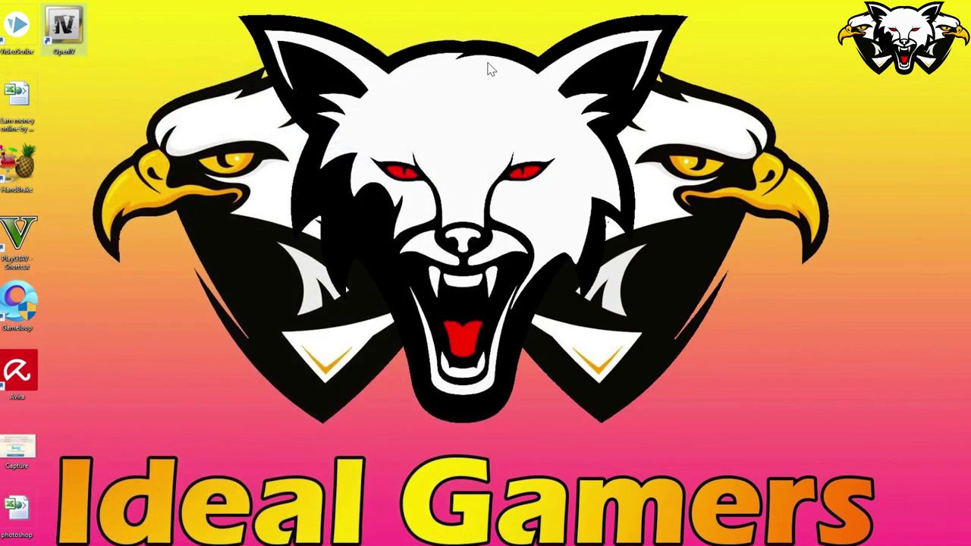
- Open the AddonPeds 3.0.1 folder inside Grand Theft Auto V on New Volume (J:) in a maximized File Explorer window
{"action": "double_click", "coordinate": [15, 34]}
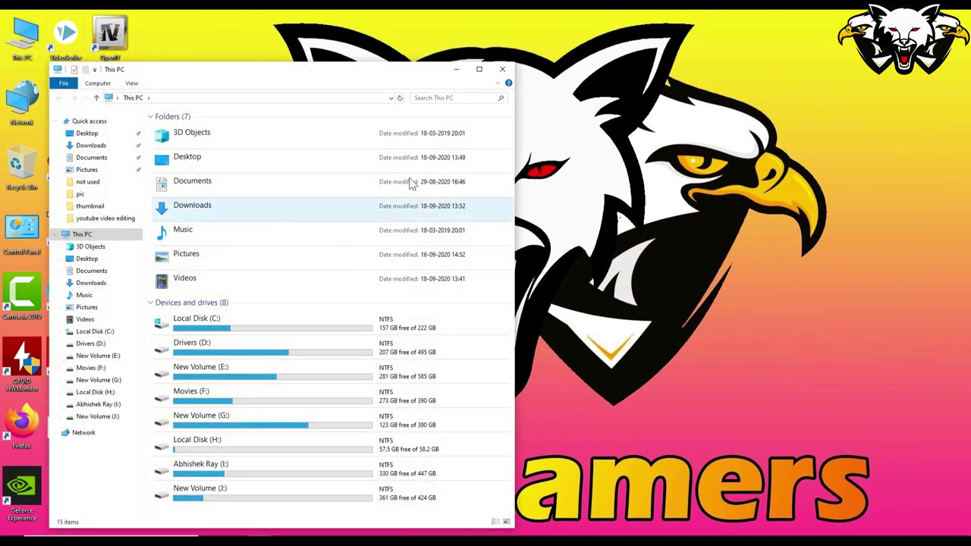
{"action": "left_click", "coordinate": [476, 72]}
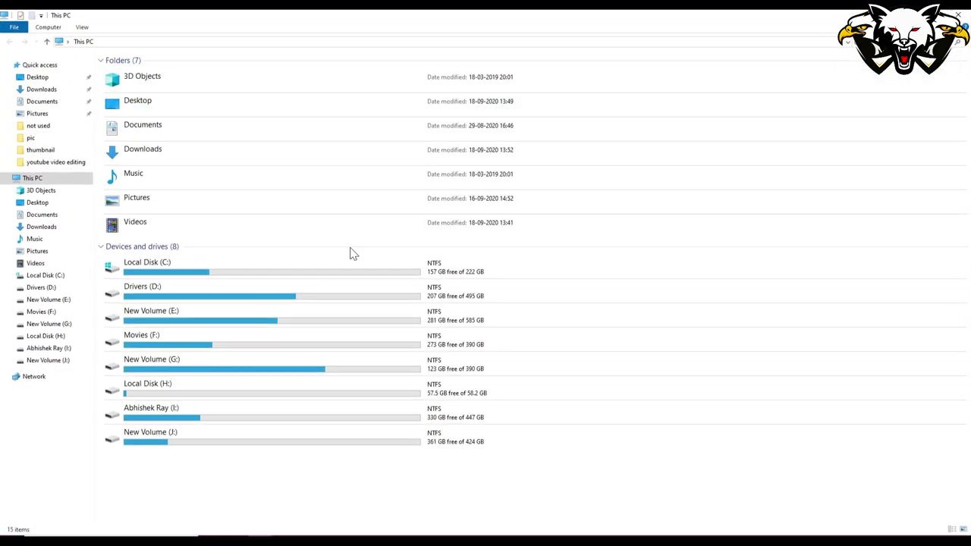
{"action": "double_click", "coordinate": [264, 438]}
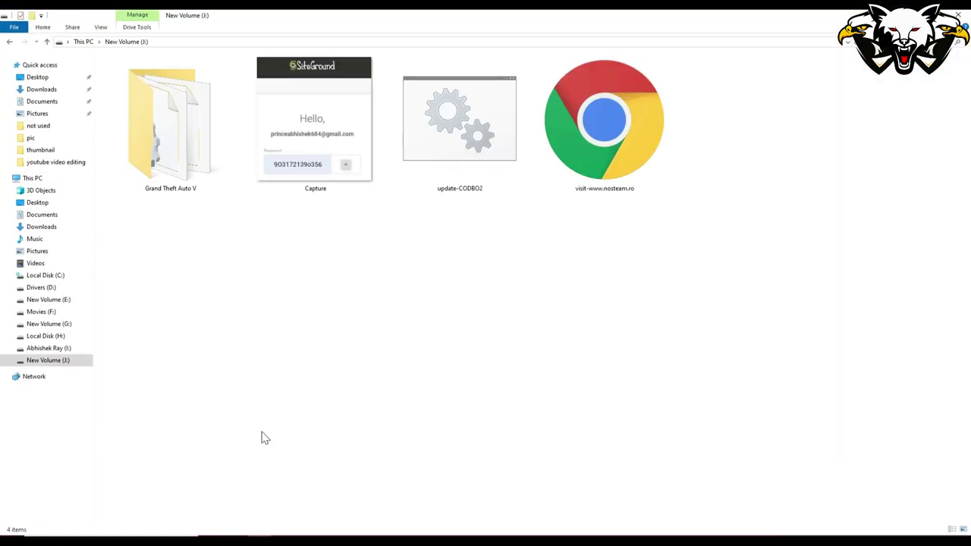
{"action": "double_click", "coordinate": [203, 171]}
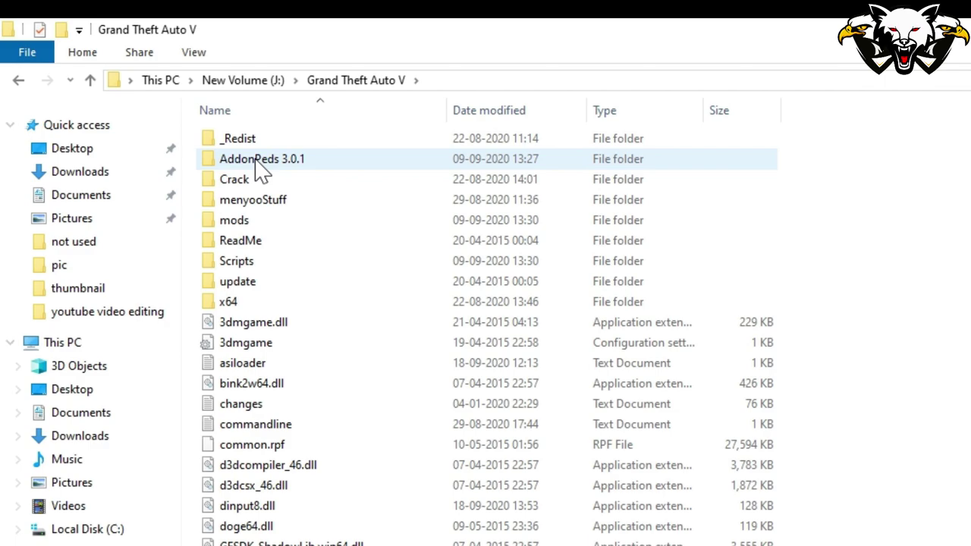
{"action": "mouse_move", "coordinate": [320, 159]}
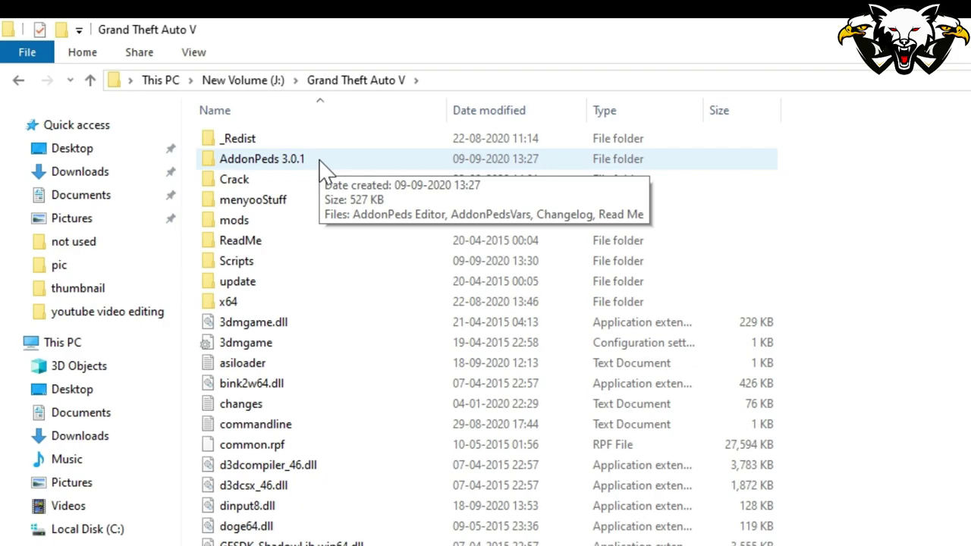
{"action": "double_click", "coordinate": [324, 169]}
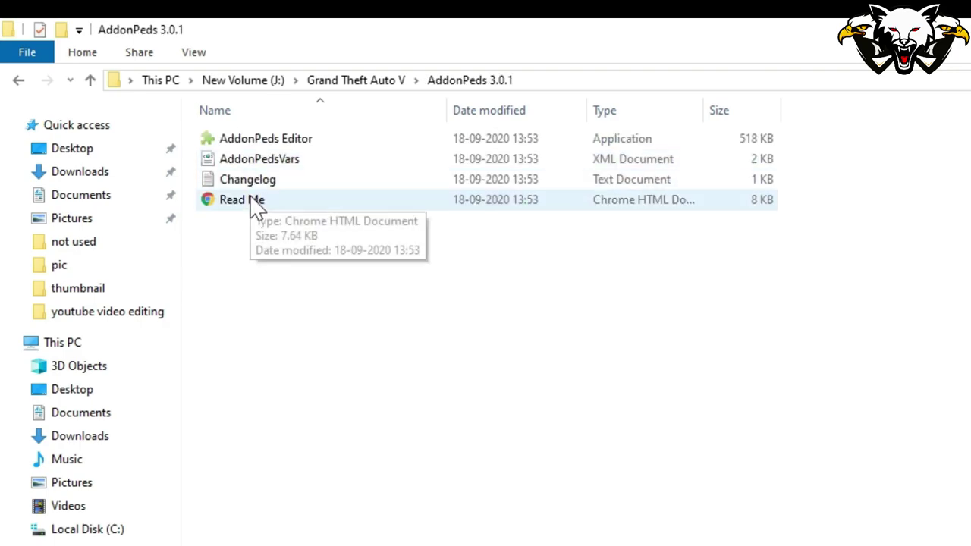
- Run AddonPeds Editor as administrator and allow it to make changes to the device
{"action": "left_click", "coordinate": [316, 146]}
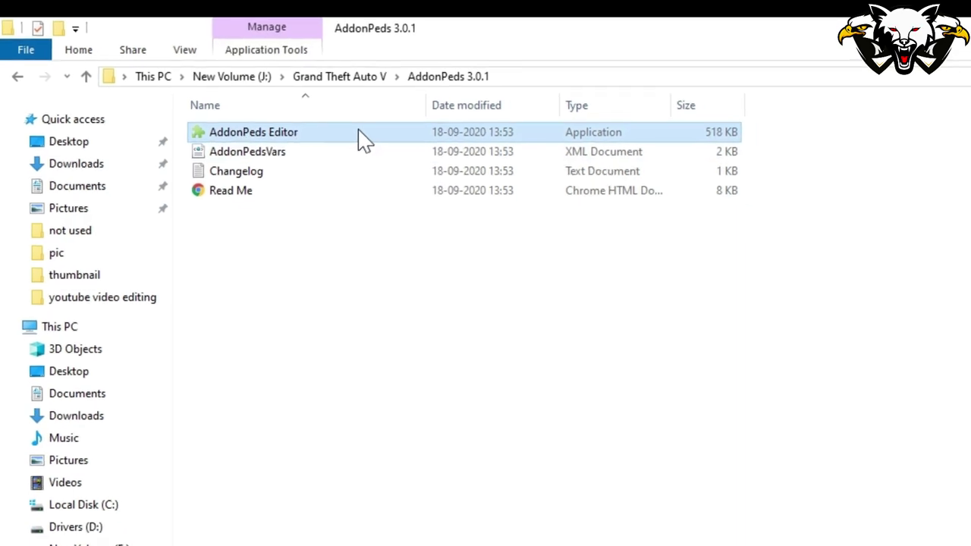
{"action": "right_click", "coordinate": [377, 141]}
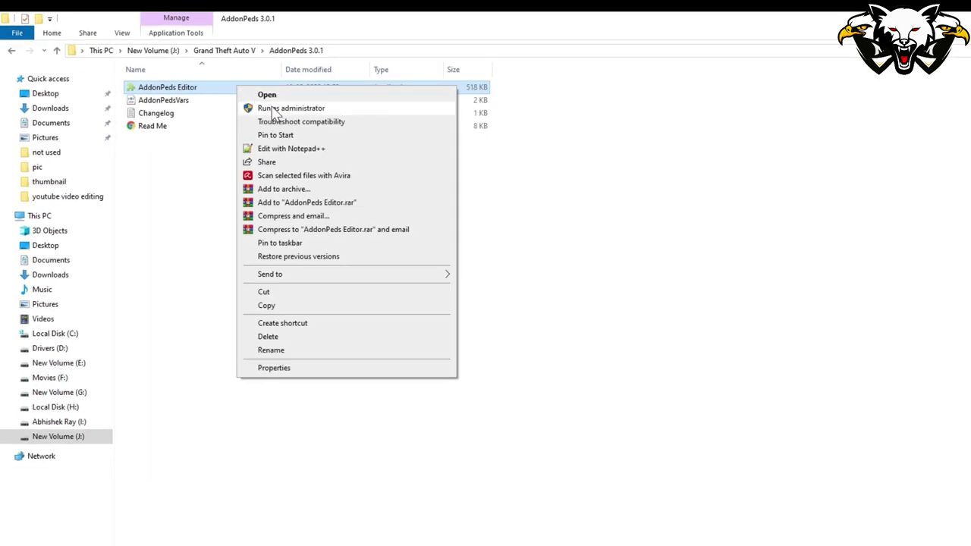
{"action": "left_click", "coordinate": [275, 110]}
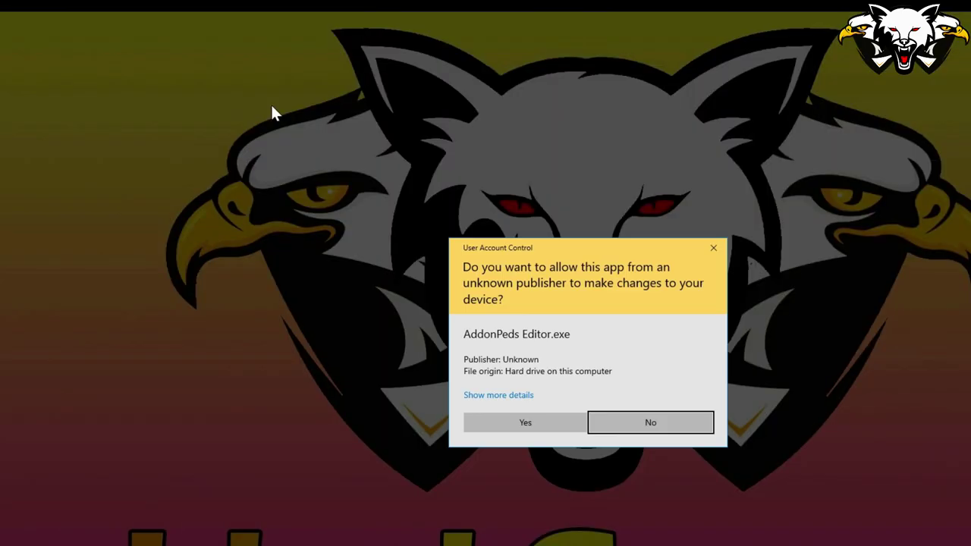
{"action": "left_click", "coordinate": [534, 424]}
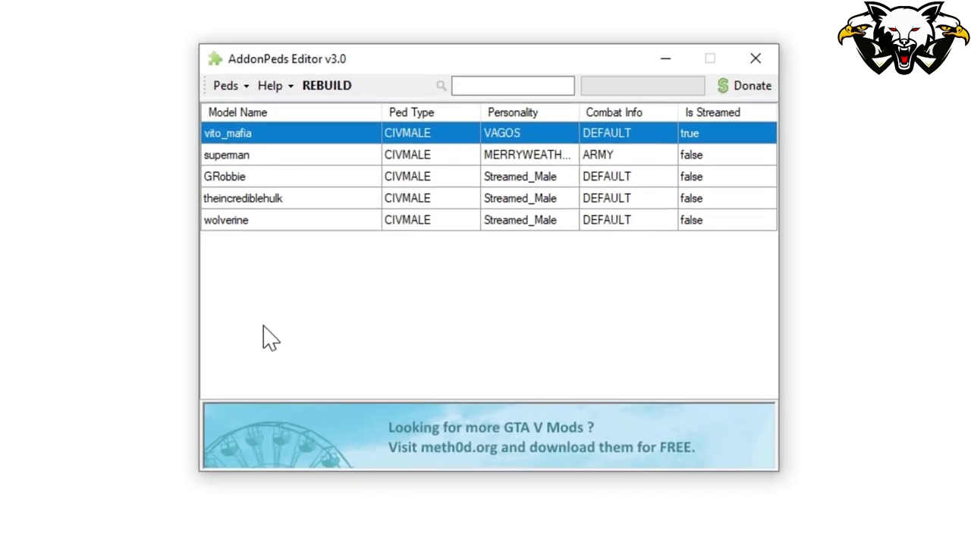
- Add a new ped with the model name wolverine, ped type Male and Is Streamed set to false
{"action": "left_click", "coordinate": [245, 87]}
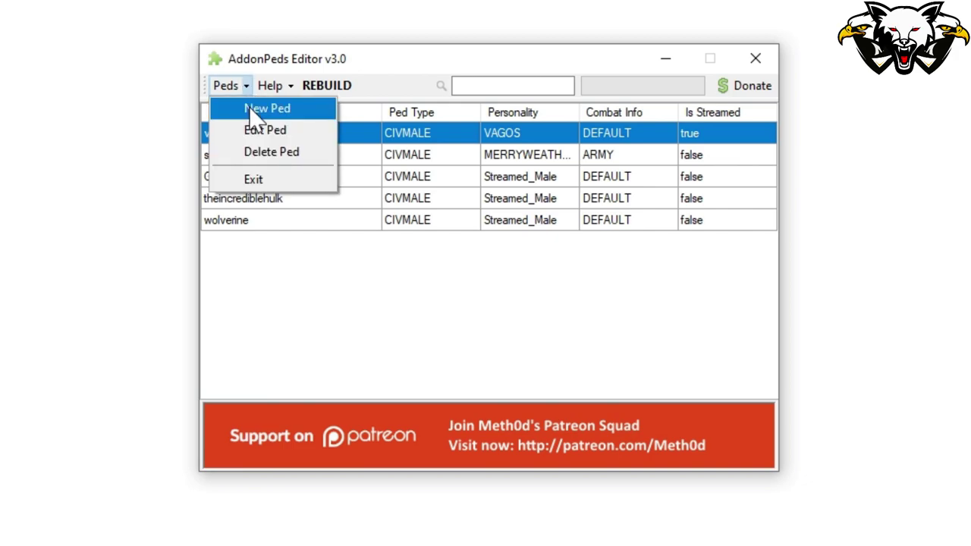
{"action": "left_click", "coordinate": [249, 108]}
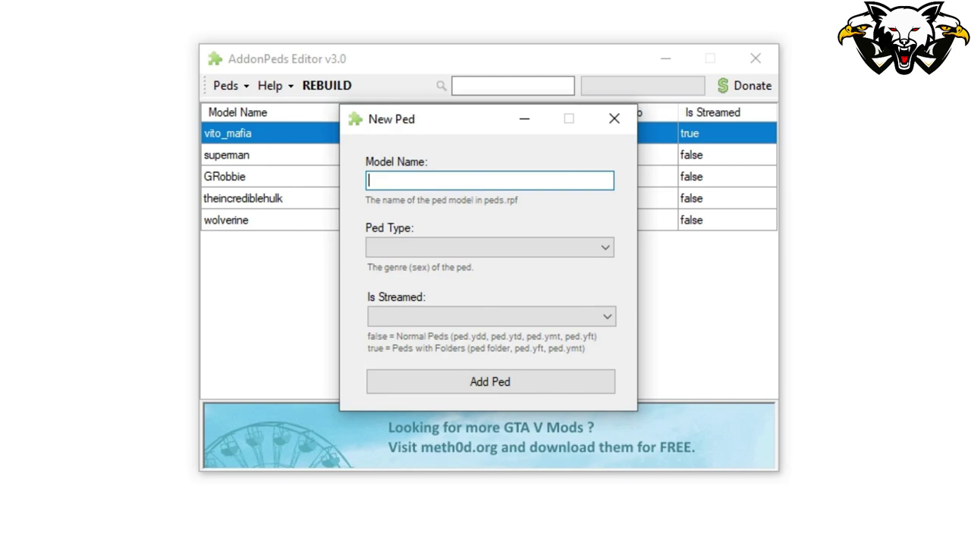
{"action": "type", "text": "wolverine"}
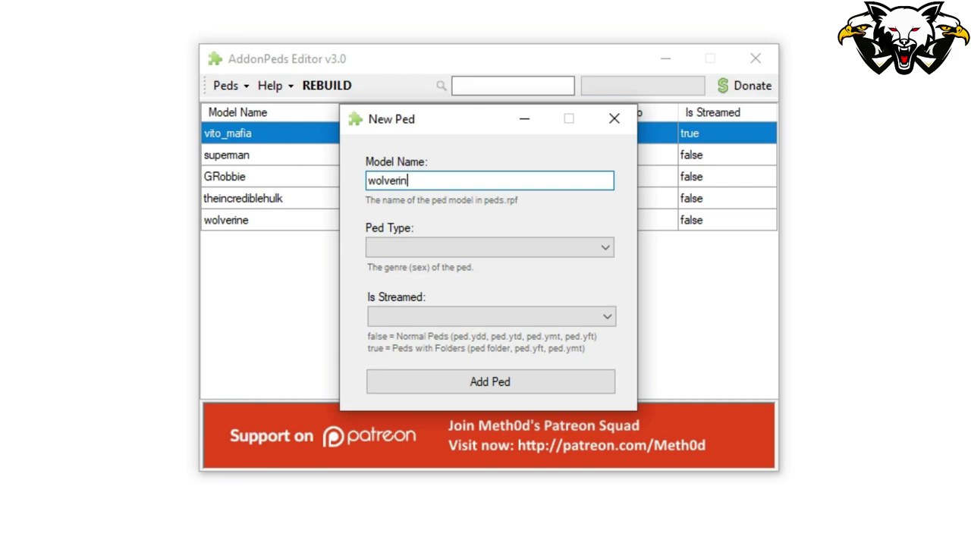
{"action": "left_click", "coordinate": [410, 249]}
{"action": "left_click", "coordinate": [392, 266]}
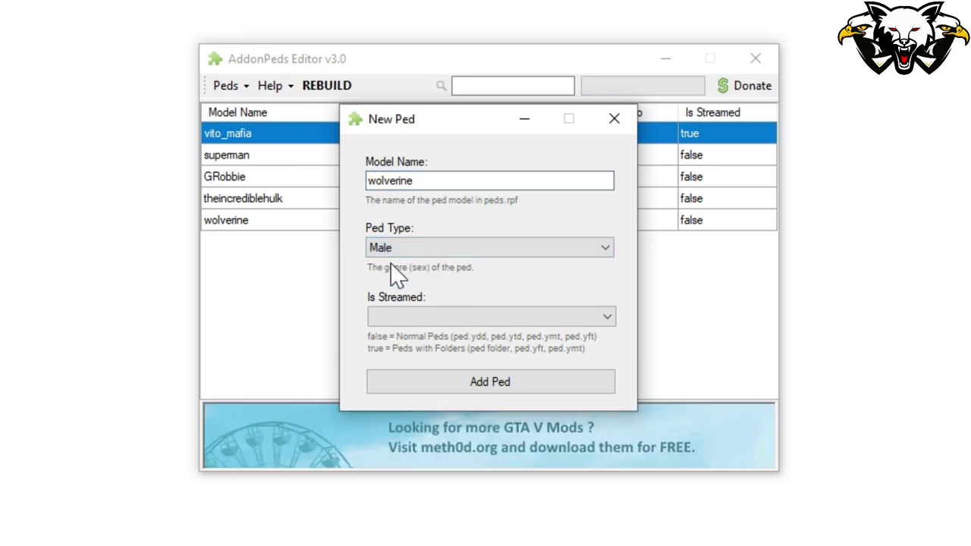
{"action": "left_click", "coordinate": [405, 315]}
{"action": "left_click", "coordinate": [396, 335]}
{"action": "left_click", "coordinate": [497, 395]}
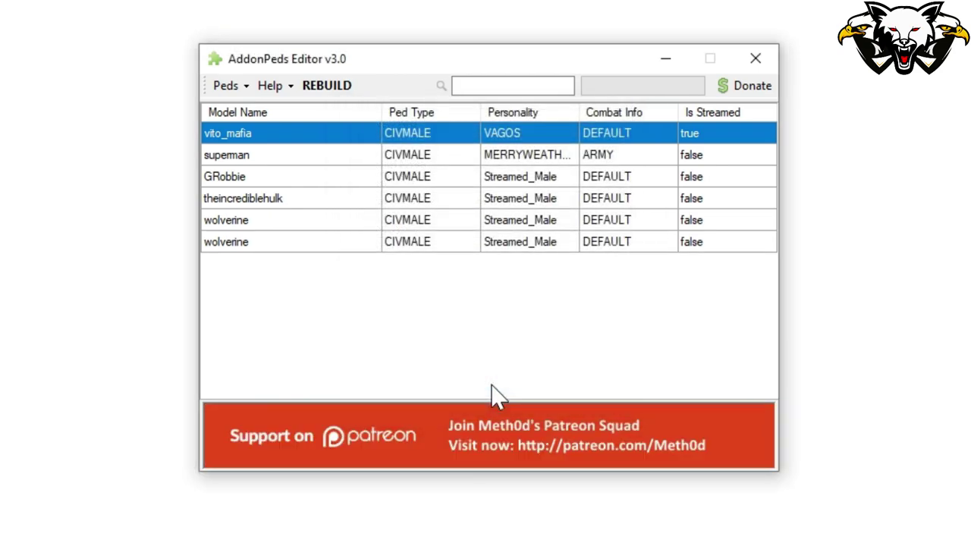
- Rebuild the addon peds list, then close AddonPeds Editor and the AddonPeds 3.0.1 folder
{"action": "left_click", "coordinate": [332, 100]}
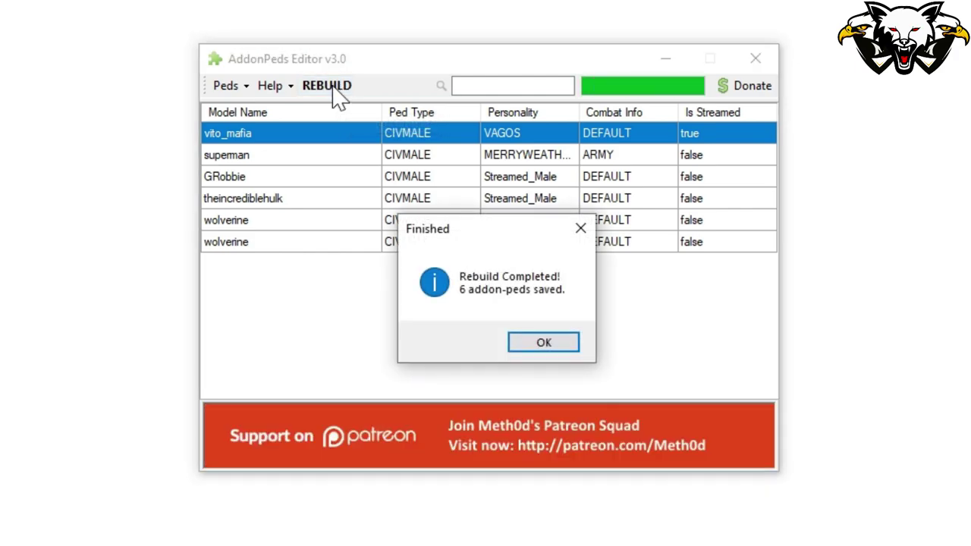
{"action": "left_click", "coordinate": [542, 341]}
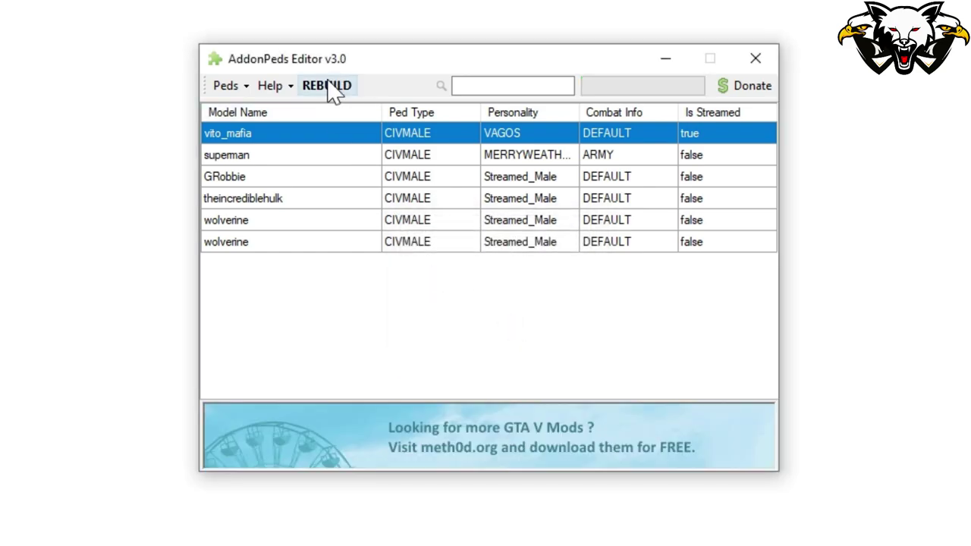
{"action": "left_click", "coordinate": [747, 61]}
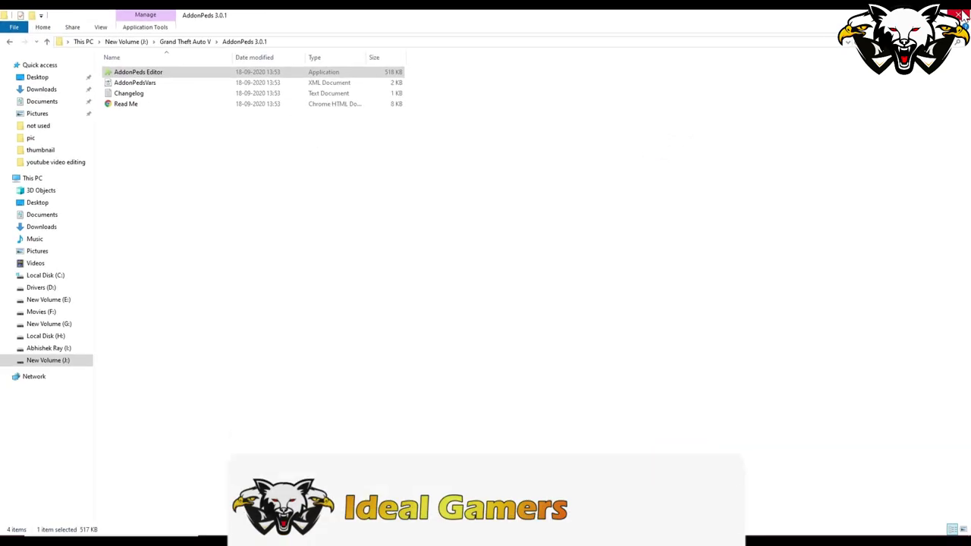
{"action": "left_click", "coordinate": [961, 15]}
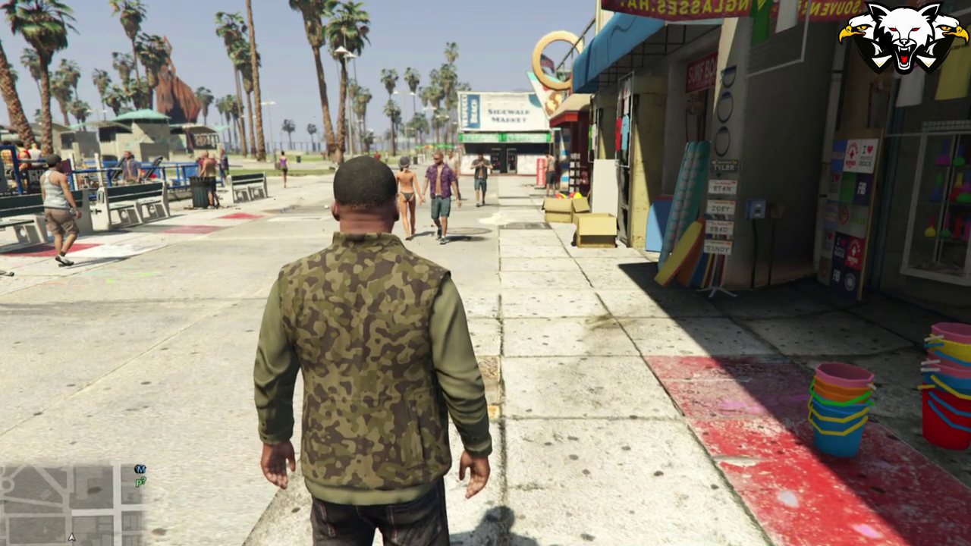
- In the running Grand Theft Auto V game, bring up the Ped Selector and open its Addon Peds list
{"action": "key", "text": "l"}
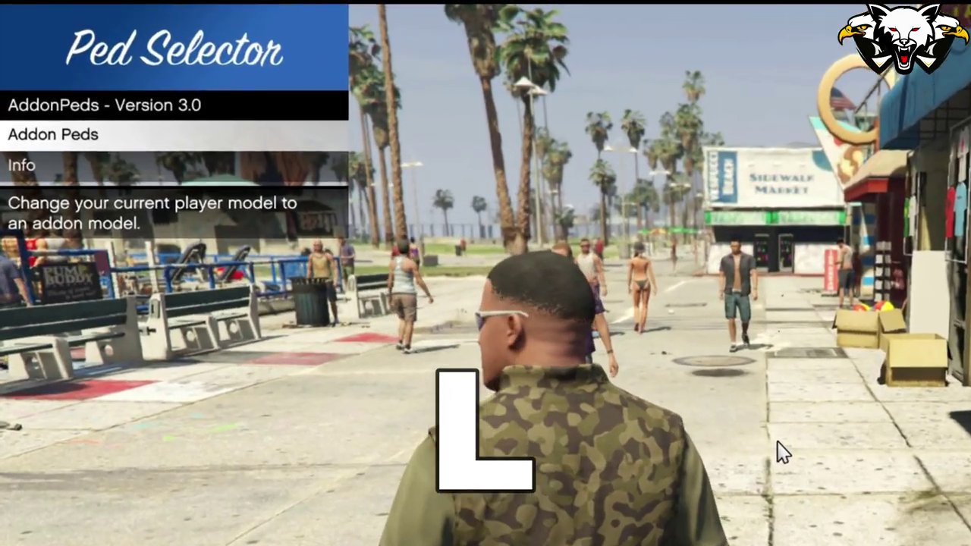
{"action": "key", "text": "Down"}
{"action": "key", "text": "Up"}
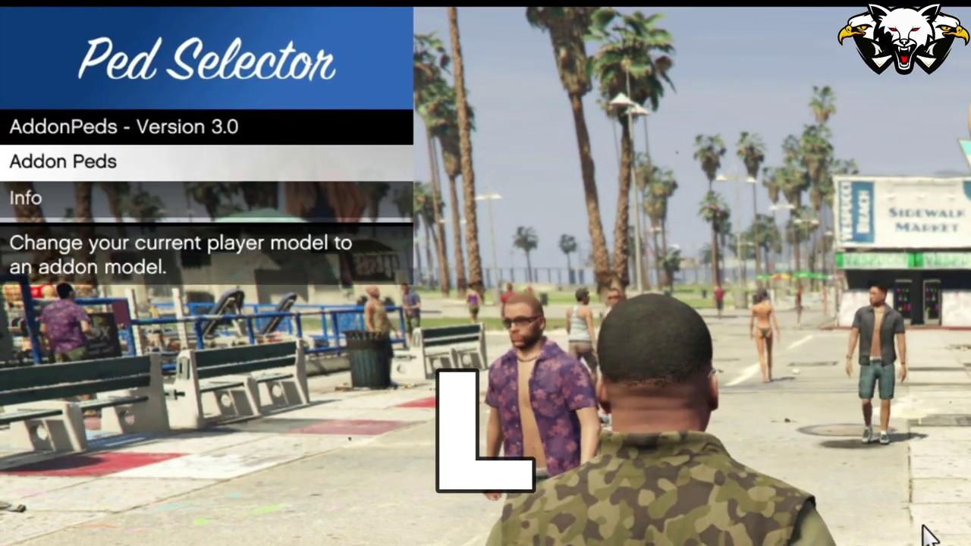
{"action": "key", "text": "Return"}
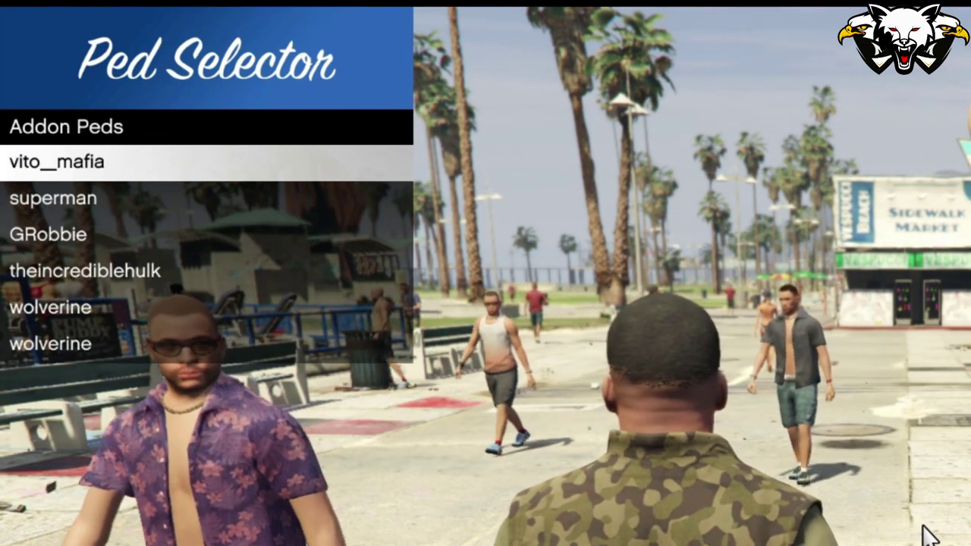
- Change the player model to the first wolverine entry in the Addon Peds list
{"action": "key", "text": "Down"}
{"action": "key", "text": "Down"}
{"action": "key", "text": "Down"}
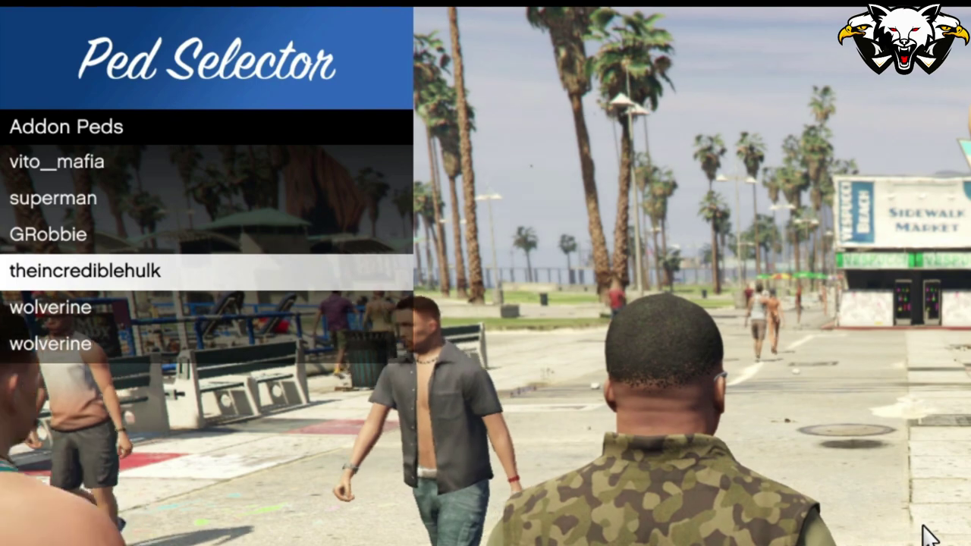
{"action": "key", "text": "Up"}
{"action": "key", "text": "Up"}
{"action": "key", "text": "Down"}
{"action": "key", "text": "Down"}
{"action": "key", "text": "Down"}
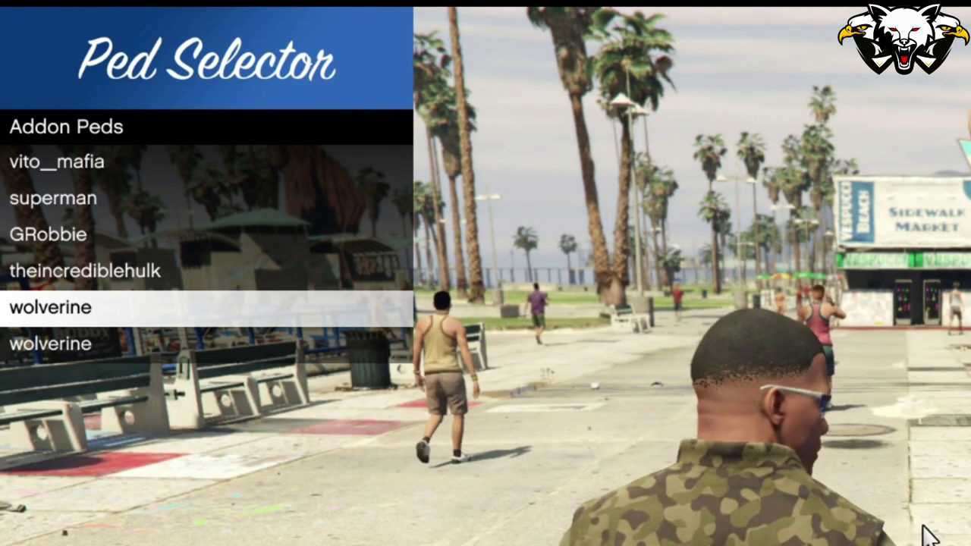
{"action": "key", "text": "Up"}
{"action": "key", "text": "Down"}
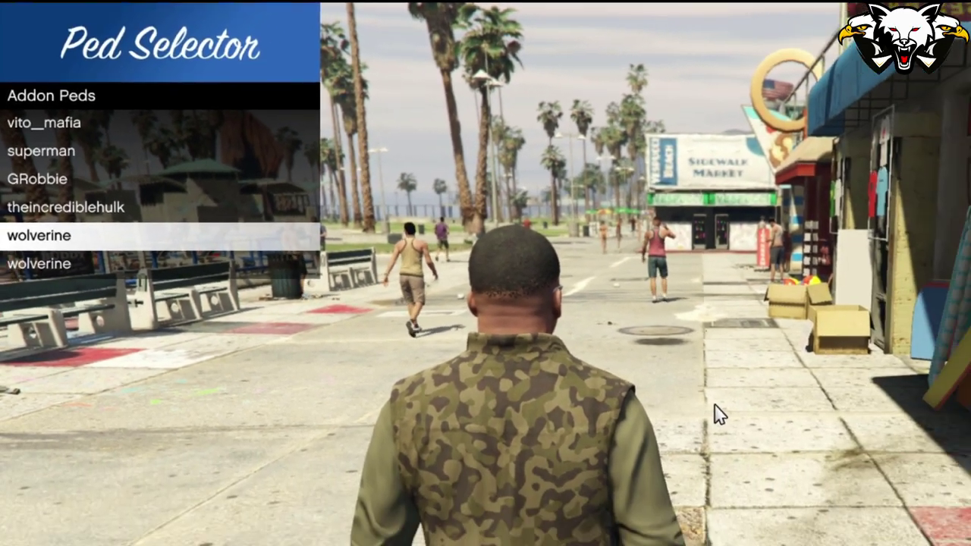
{"action": "key", "text": "Return"}
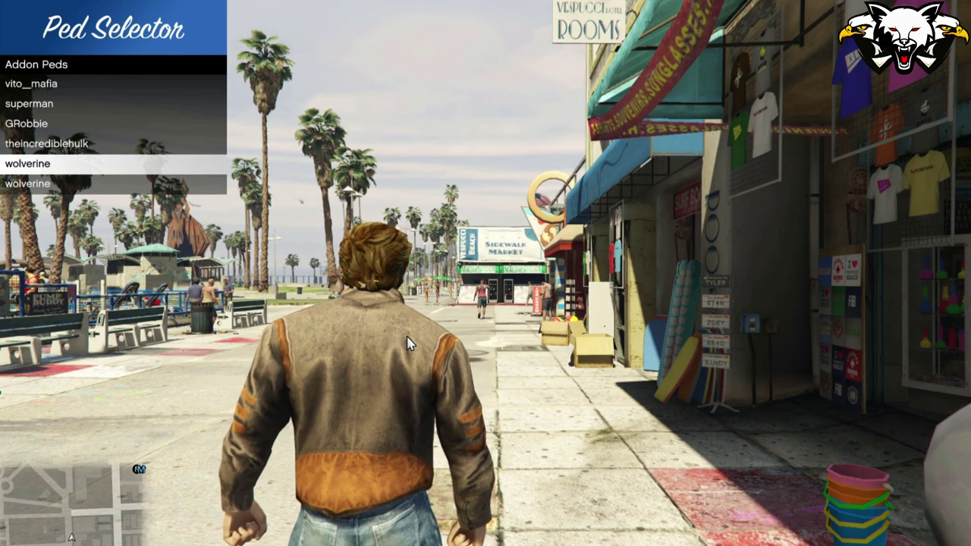
- Close the Addon Peds list and the Ped Selector to return to the game
{"action": "key", "text": "BackSpace"}
{"action": "key", "text": "BackSpace"}
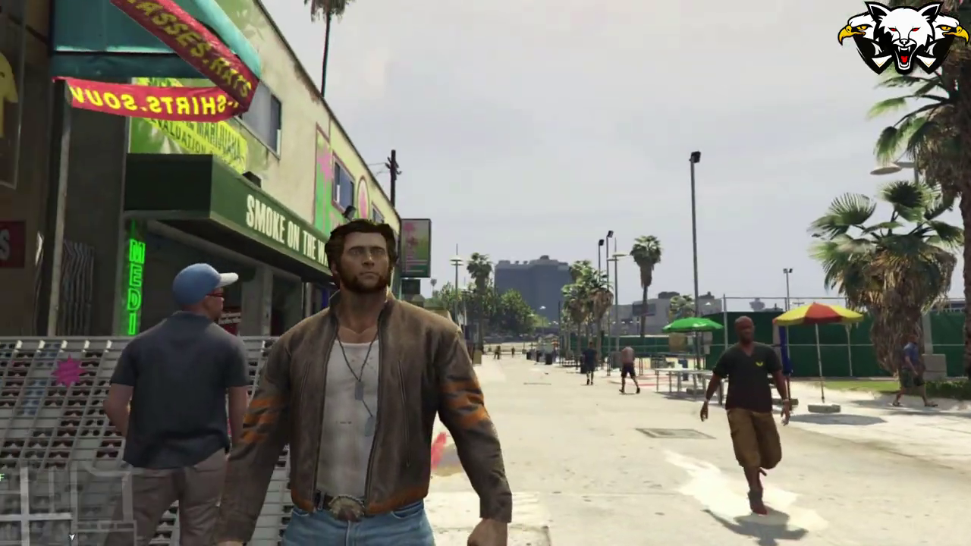
{"action": "key", "text": "w"}
{"action": "key", "text": "shift"}
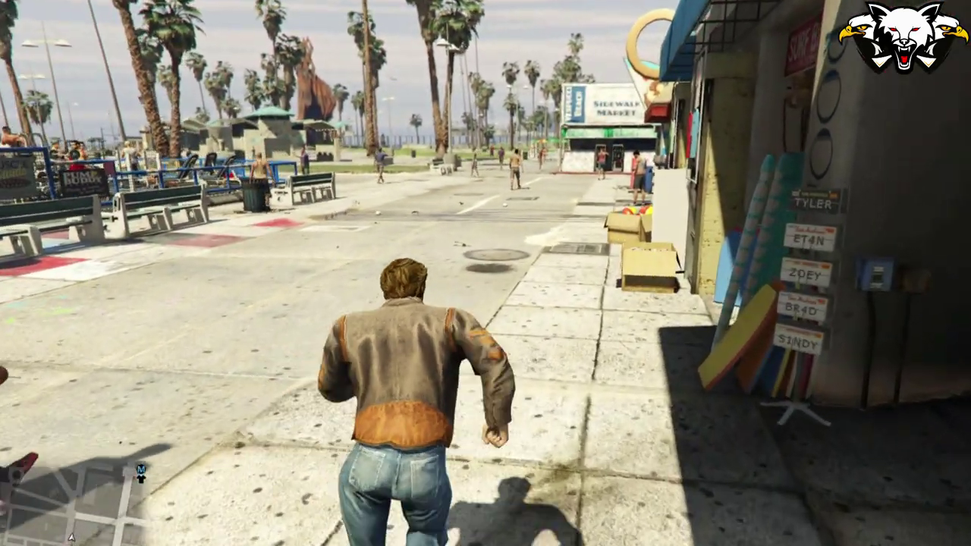
{"action": "key", "text": "w"}
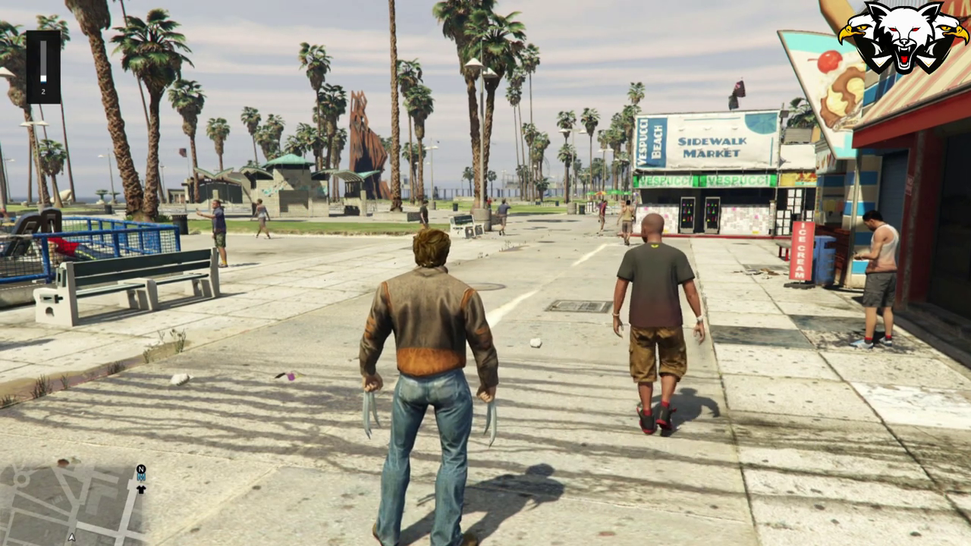
{"action": "key", "text": "w"}
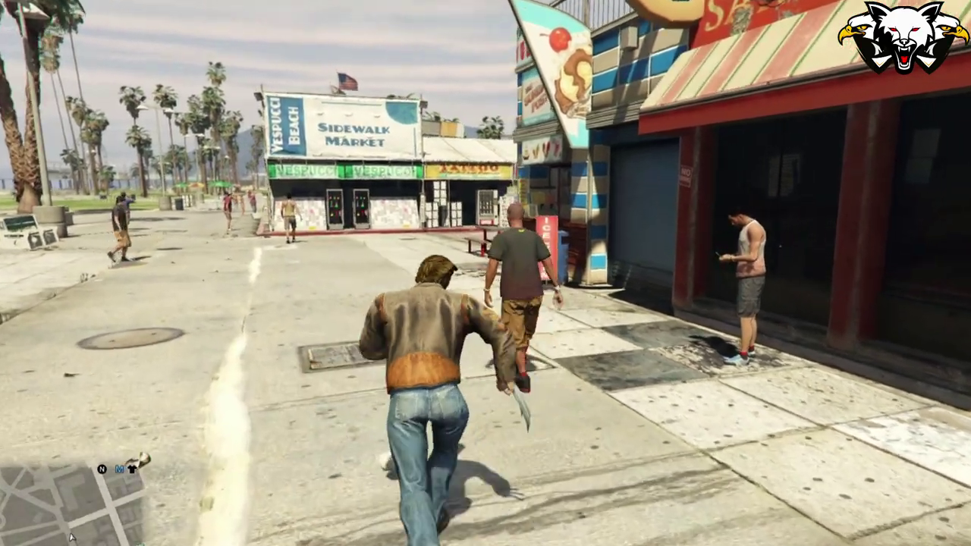
{"action": "key", "text": "r"}
{"action": "key", "text": "r"}
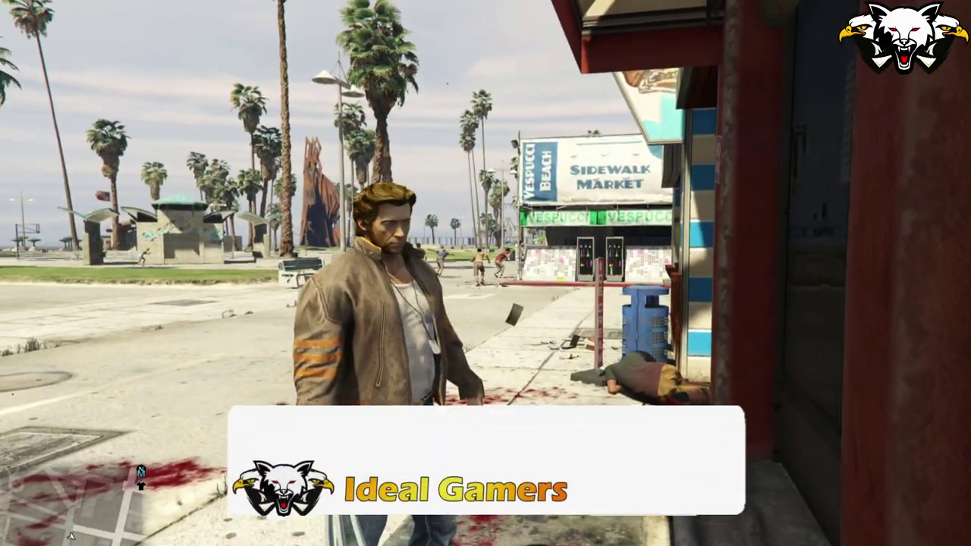
{"action": "key", "text": "w"}
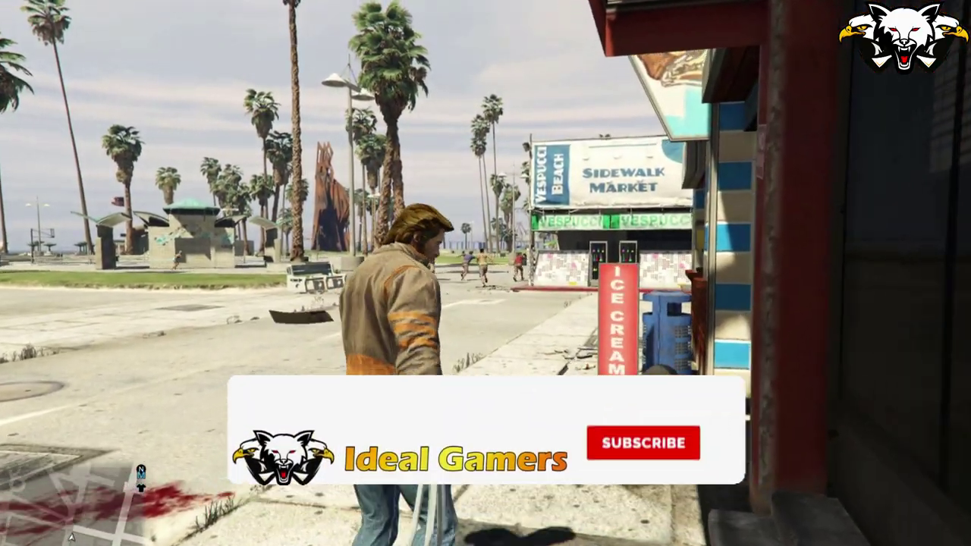